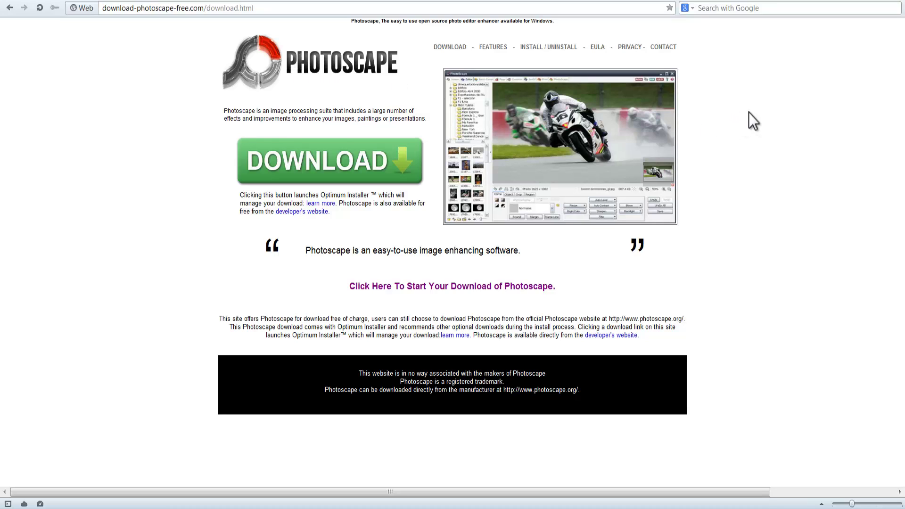
# Step: Leave the download page, launch PhotoScape from the desktop and open its Editor
pyautogui.click(901, 3)
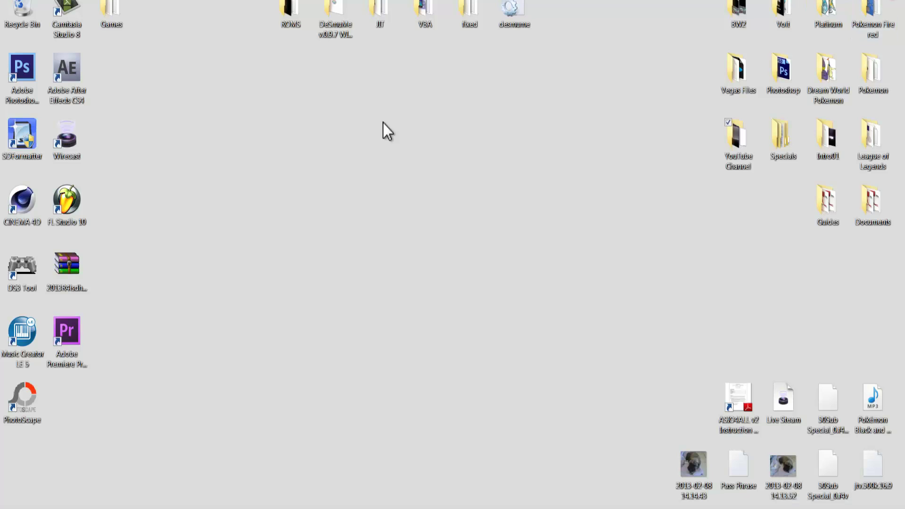
pyautogui.doubleClick(18, 407)
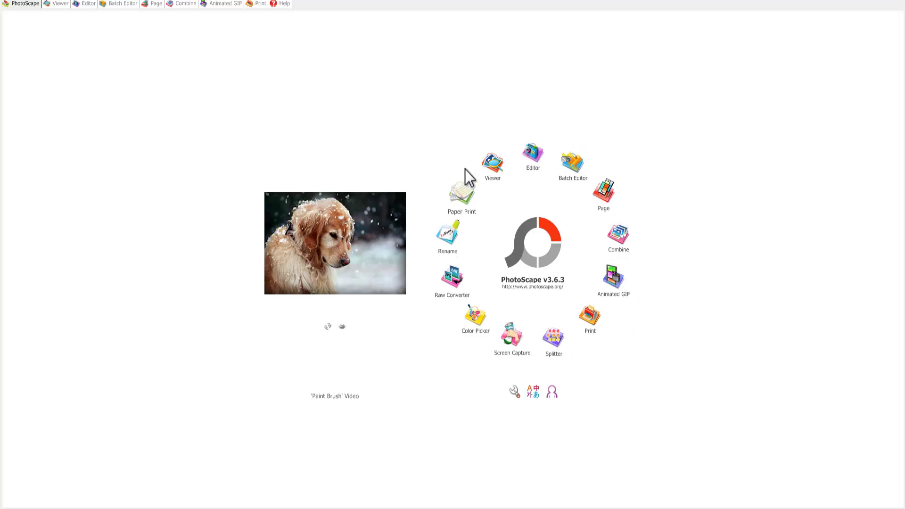
pyautogui.click(534, 161)
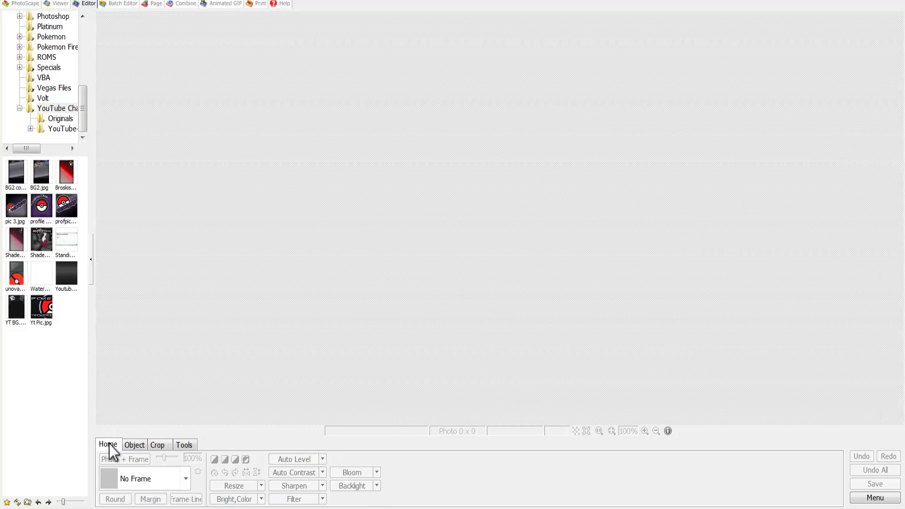
pyautogui.click(133, 445)
pyautogui.click(155, 444)
pyautogui.click(182, 444)
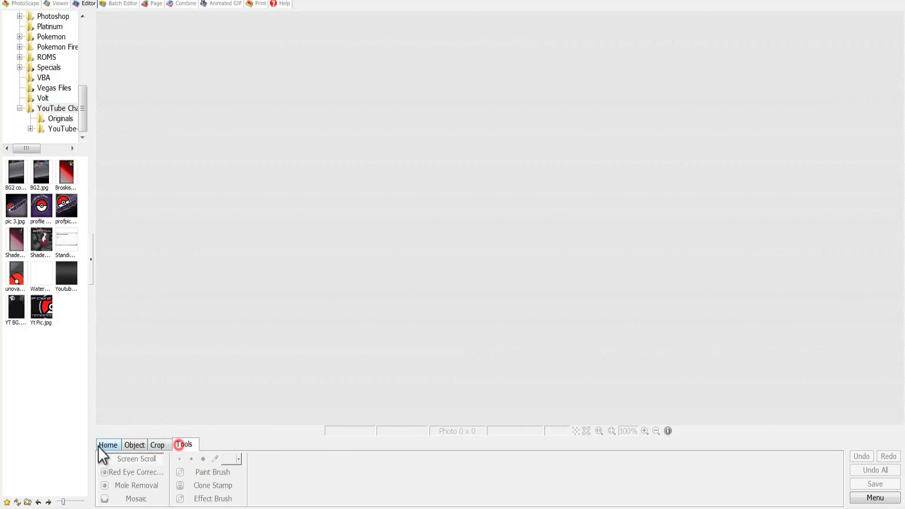
pyautogui.click(99, 445)
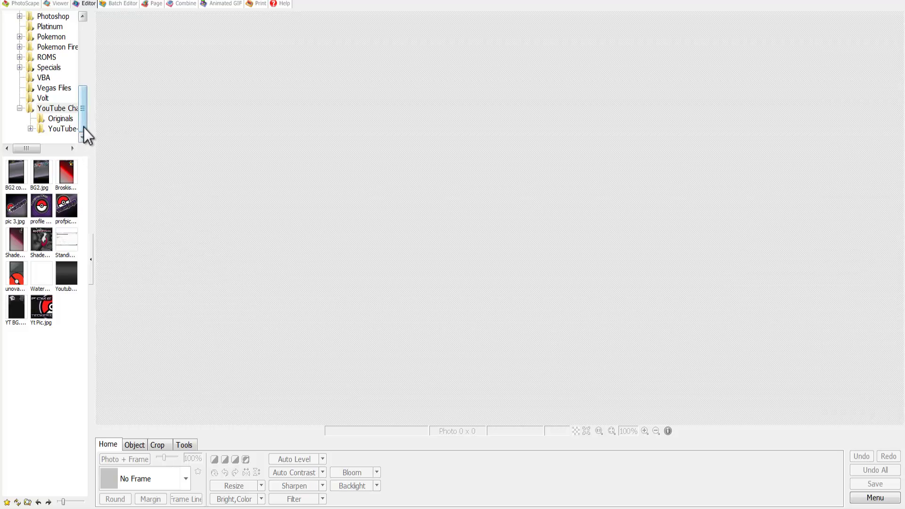
# Step: Open Template 36.jpg from the template folder inside Pokemon Fire red as an example layout
pyautogui.scroll(1, 83, 127)
pyautogui.scroll(-1, 87, 126)
pyautogui.scroll(1, 87, 127)
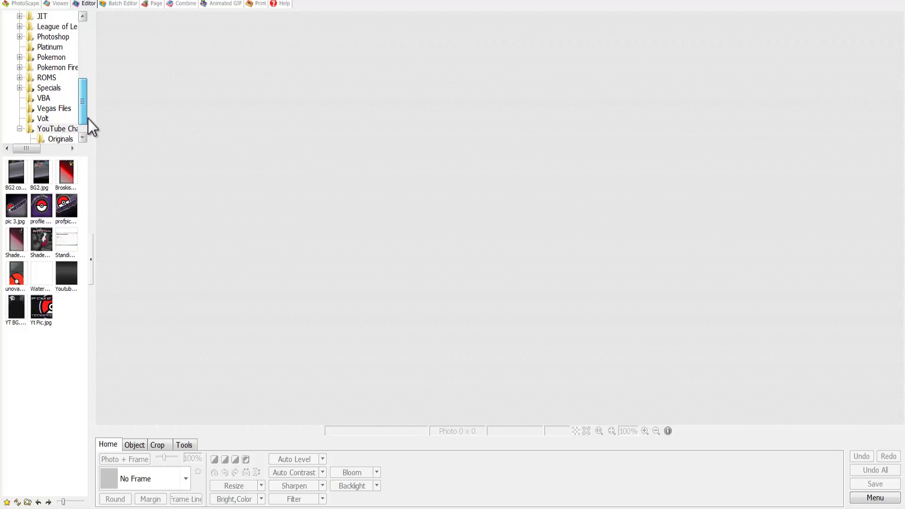
pyautogui.click(68, 67)
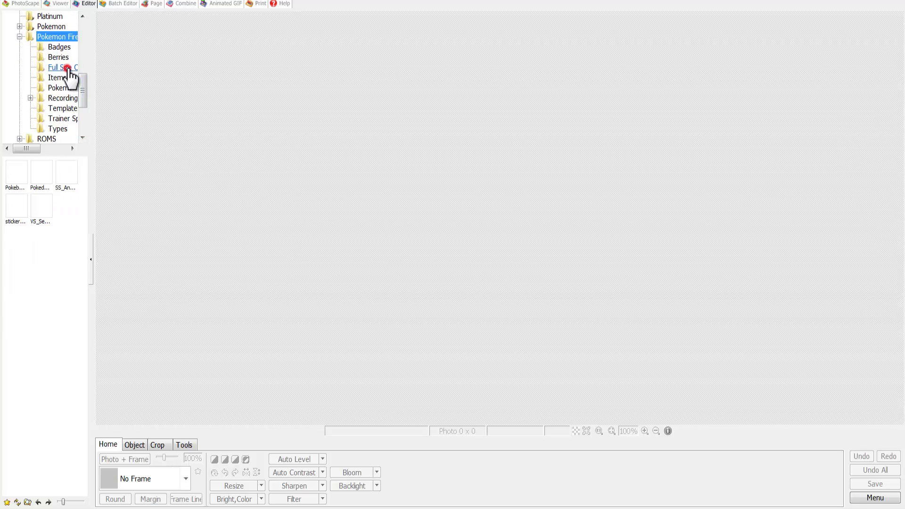
pyautogui.click(71, 109)
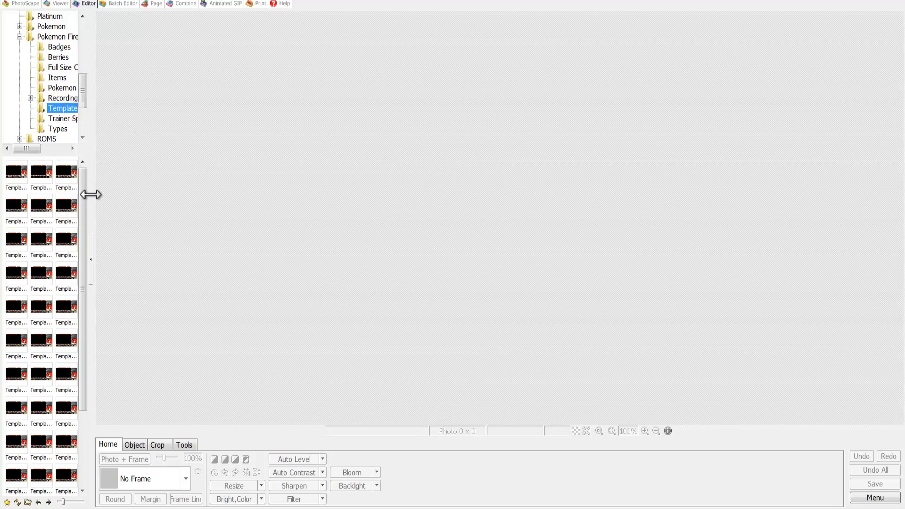
pyautogui.moveTo(85, 187); pyautogui.dragTo(80, 481)
pyautogui.click(72, 475)
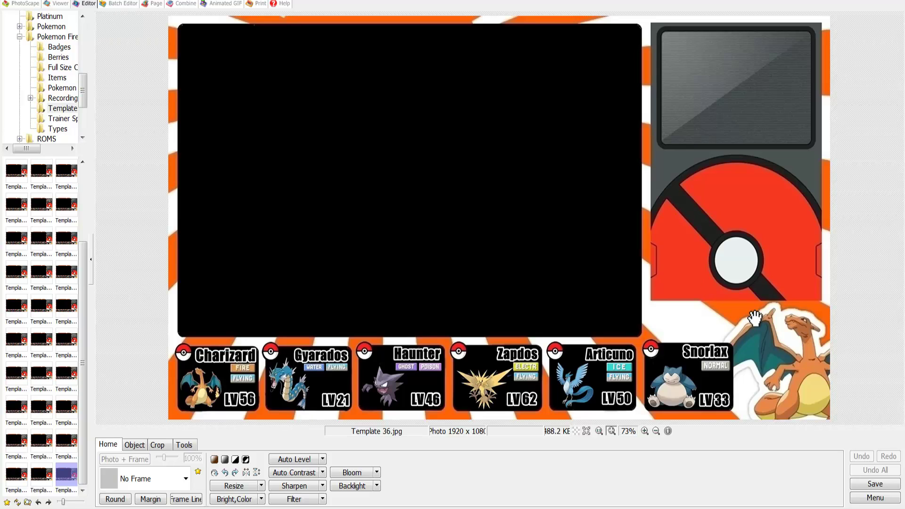
# Step: Create a new blank photo 1920 wide and 1080 high with a white background
pyautogui.click(875, 497)
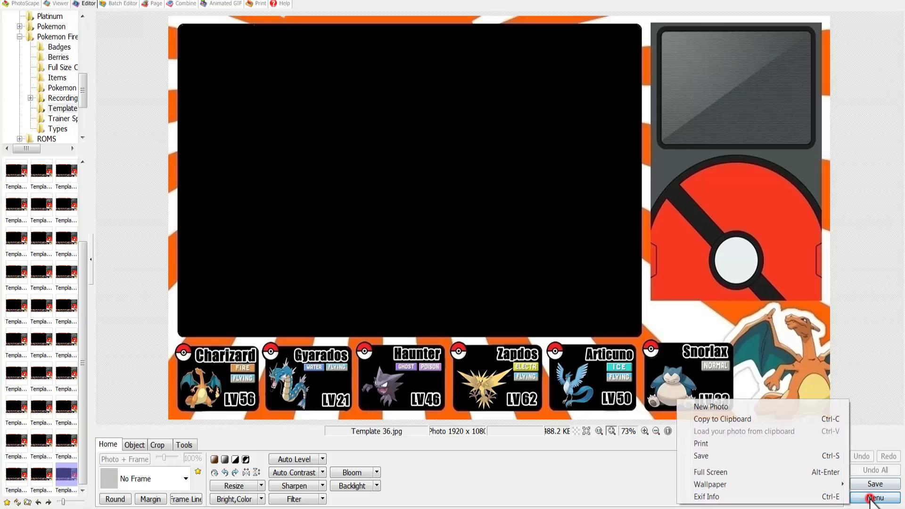
pyautogui.click(722, 408)
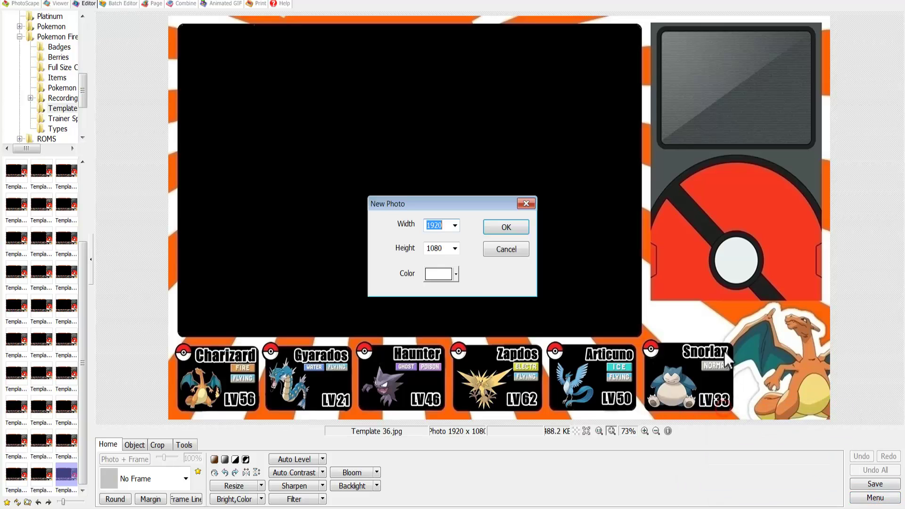
pyautogui.click(455, 225)
pyautogui.click(470, 217)
pyautogui.click(455, 274)
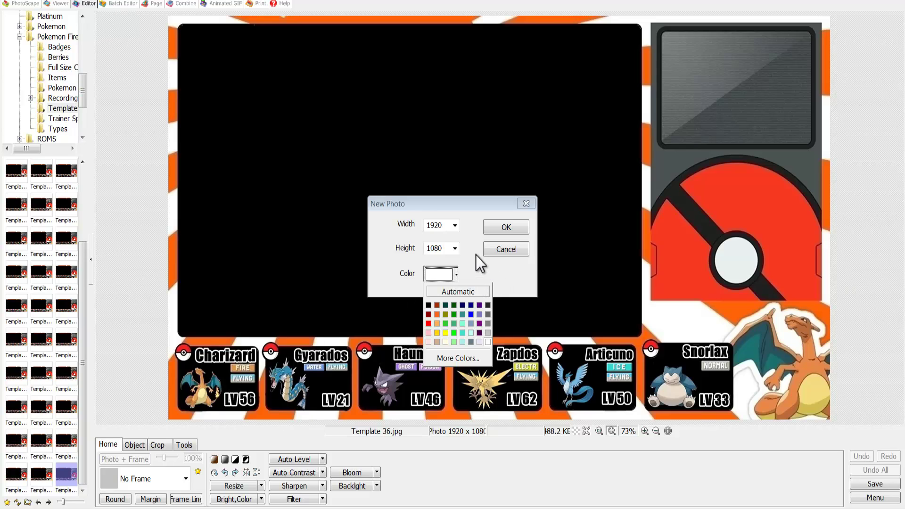
pyautogui.click(487, 341)
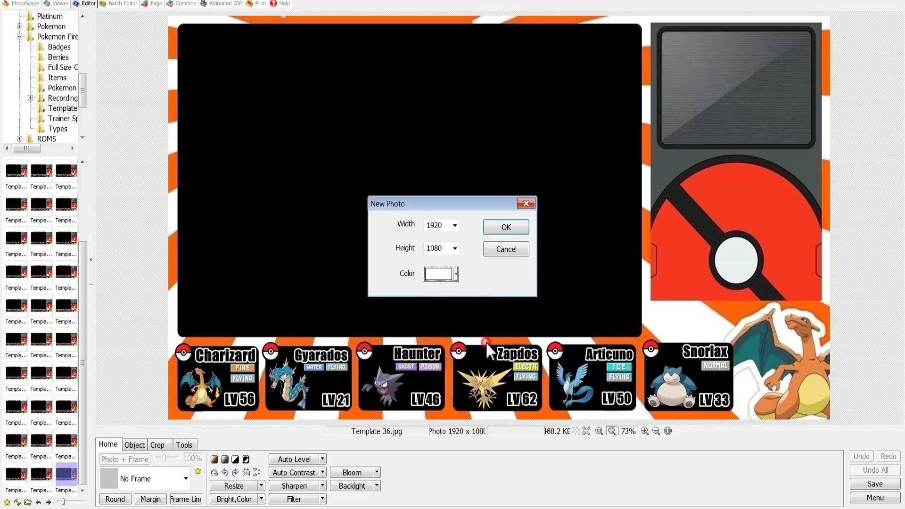
pyautogui.click(508, 228)
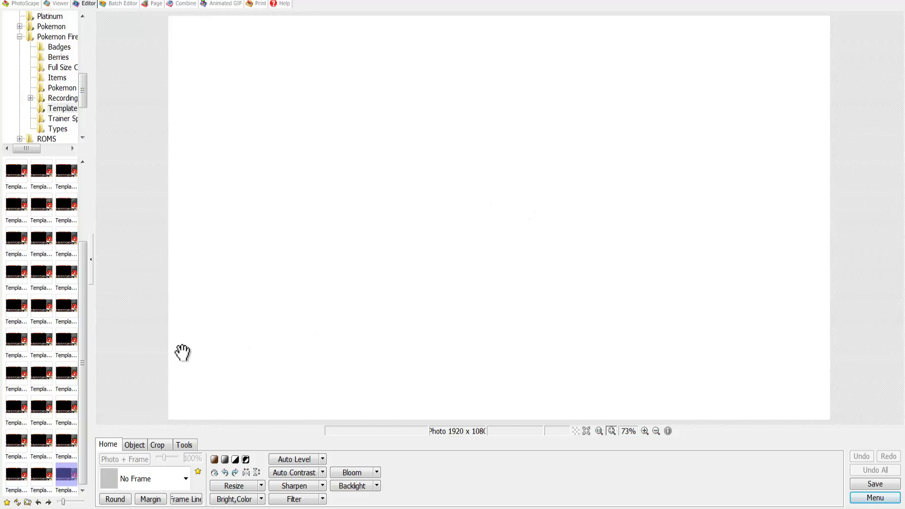
# Step: Start adding a photo object and browse the Desktop folder for the image
pyautogui.click(132, 446)
pyautogui.click(105, 460)
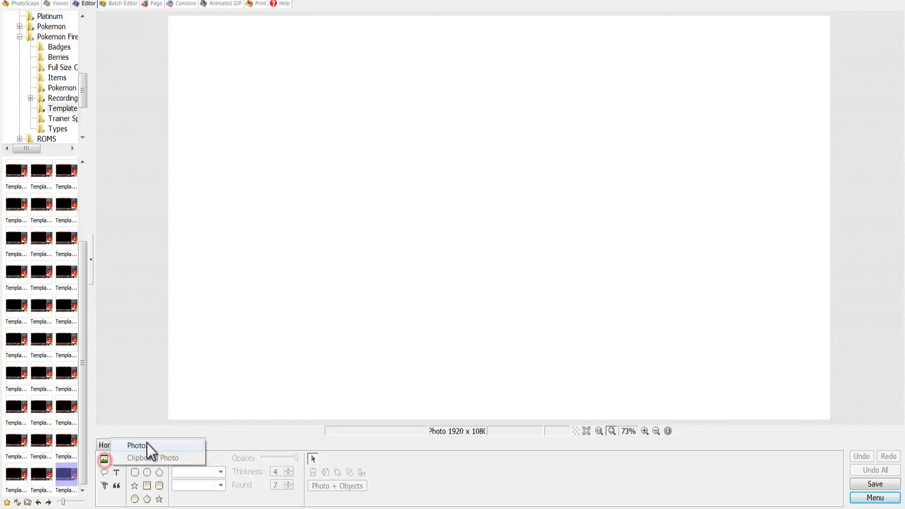
pyautogui.click(141, 445)
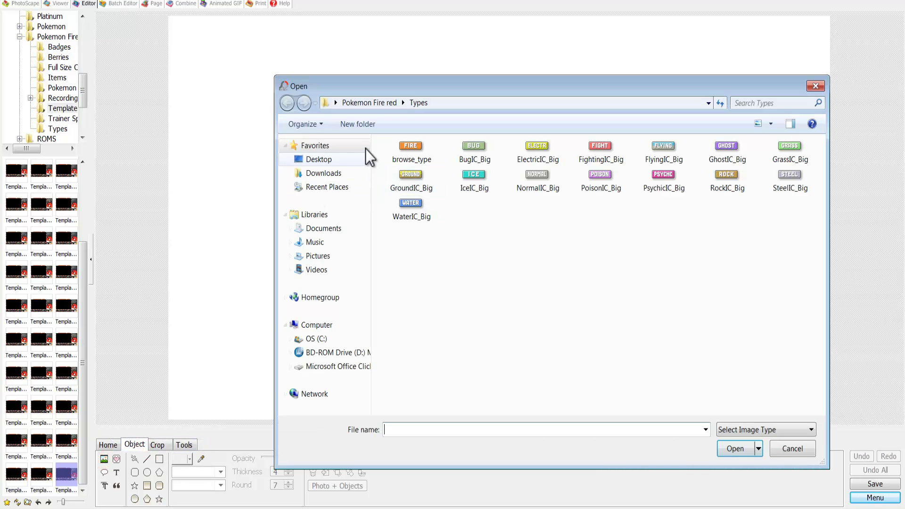
pyautogui.click(320, 162)
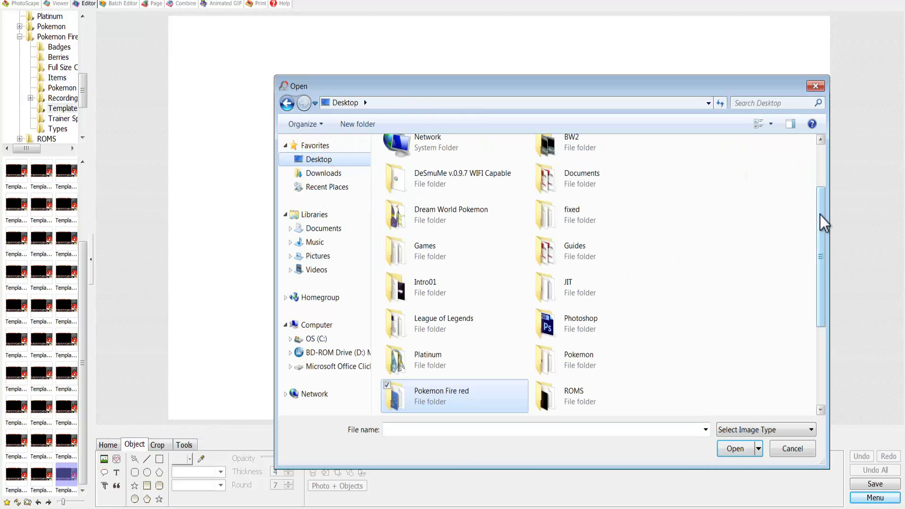
pyautogui.moveTo(820, 214); pyautogui.dragTo(828, 296)
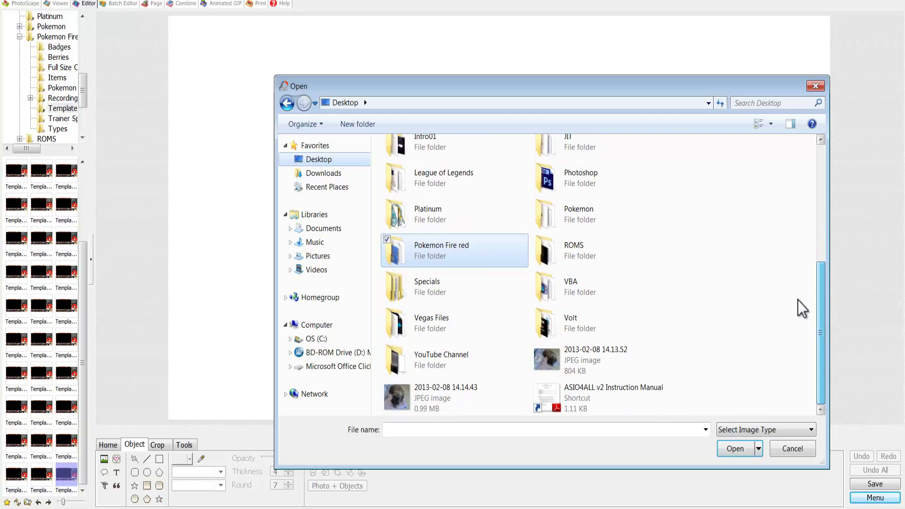
pyautogui.doubleClick(575, 335)
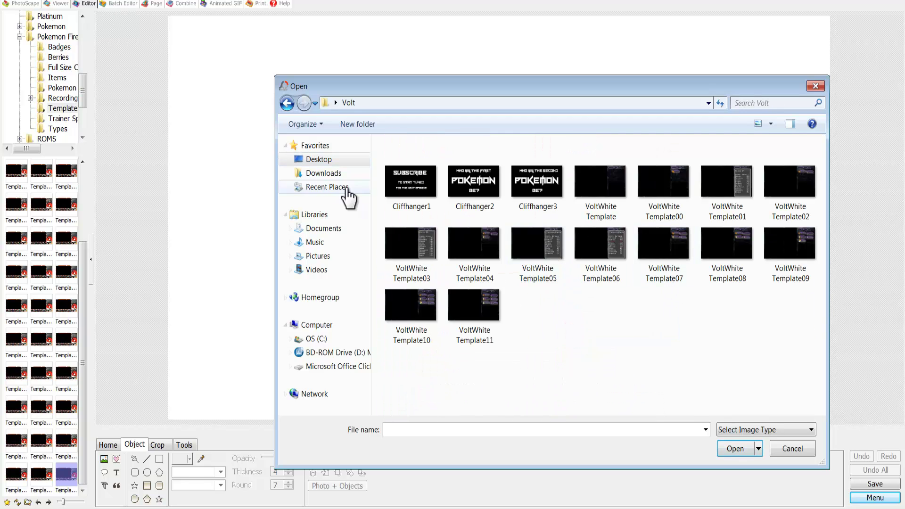
pyautogui.click(287, 103)
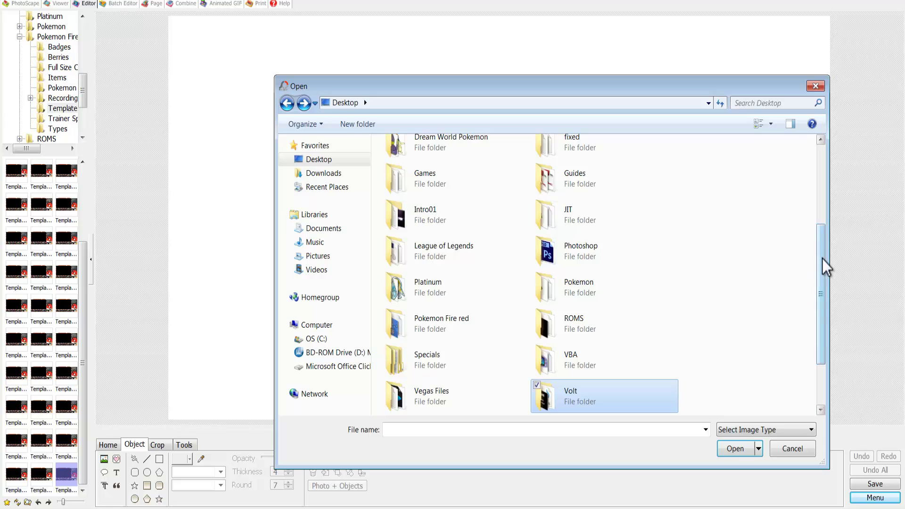
pyautogui.moveTo(826, 266); pyautogui.dragTo(825, 305)
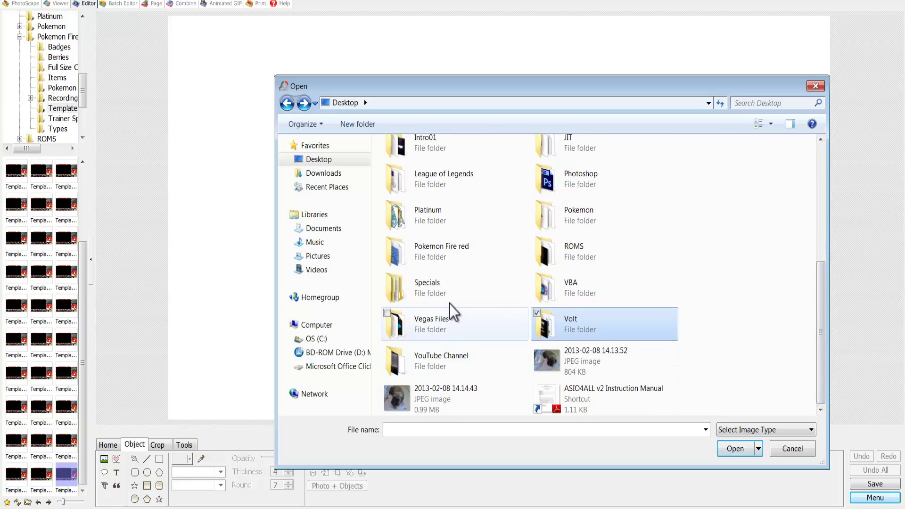
pyautogui.doubleClick(452, 287)
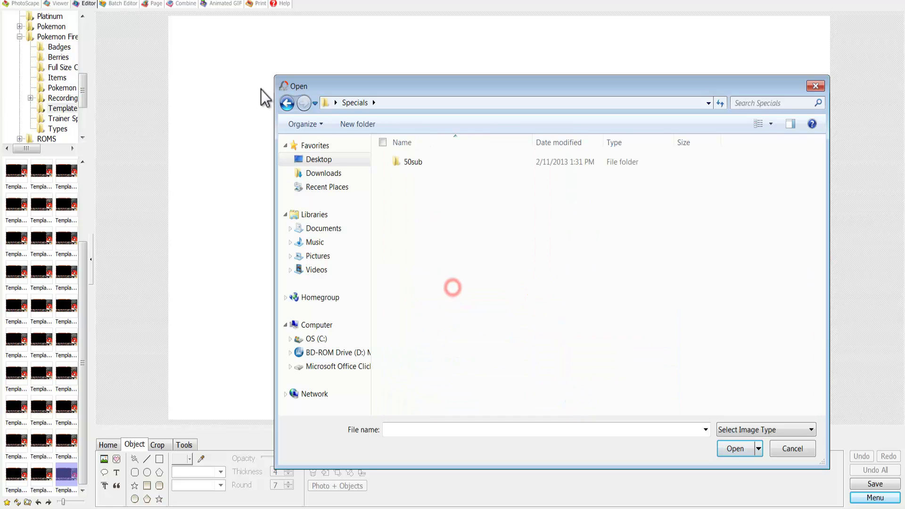
pyautogui.click(287, 103)
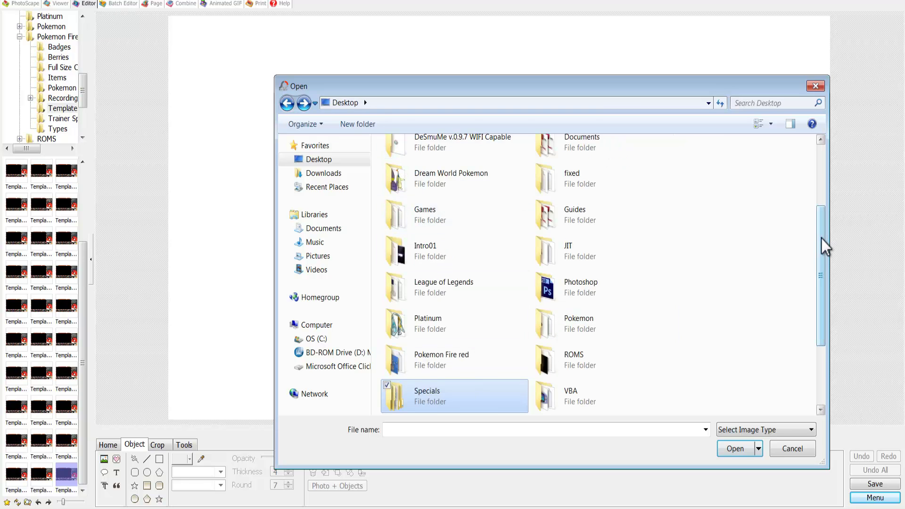
# Step: Insert the Youtube Mesh Background image from the YouTube Channel folder into the blank photo
pyautogui.scroll(-3, 824, 245)
pyautogui.doubleClick(471, 341)
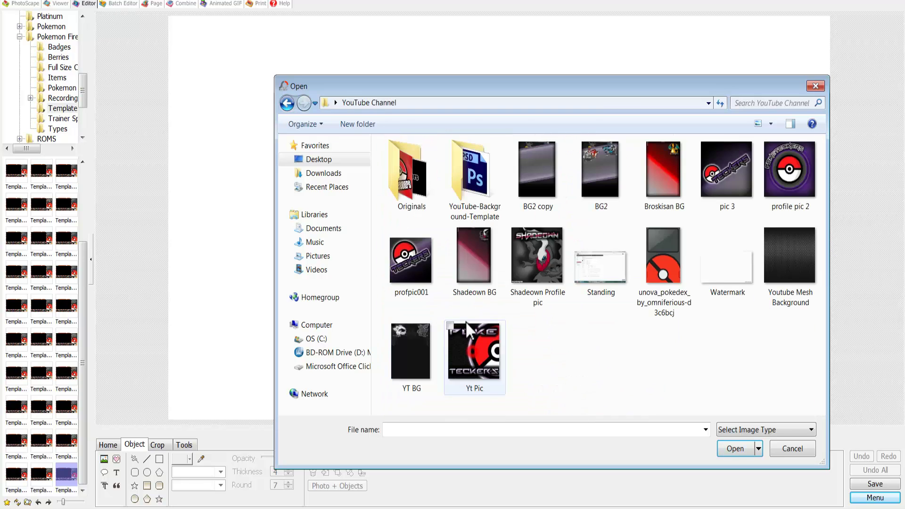
pyautogui.click(782, 273)
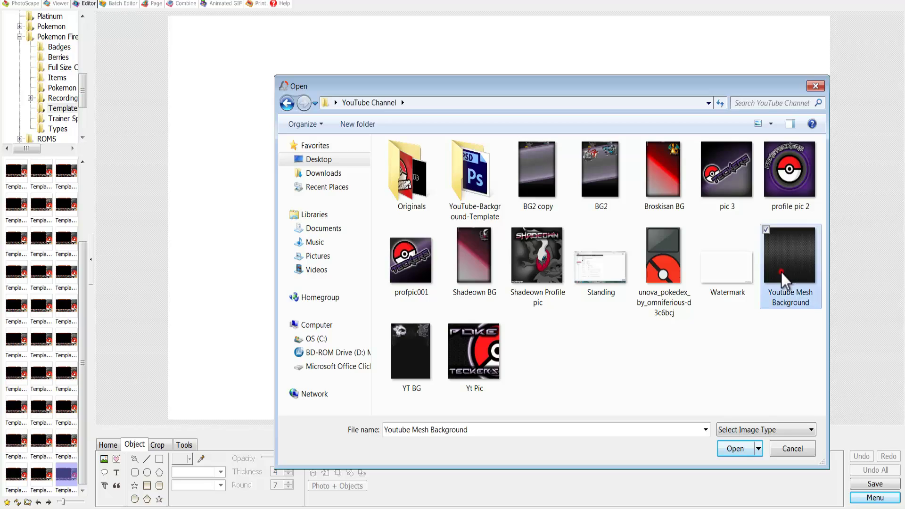
pyautogui.doubleClick(781, 272)
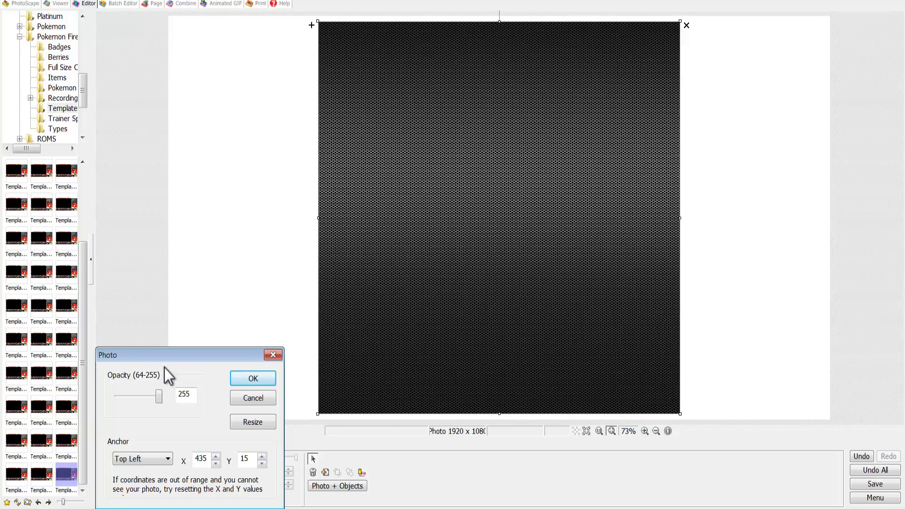
# Step: Set the mesh image's opacity to 194 and anchor it to the canvas's top left
pyautogui.moveTo(161, 400)
pyautogui.mouseDown()
pyautogui.moveTo(132, 399)
pyautogui.moveTo(179, 405)
pyautogui.moveTo(147, 404)
pyautogui.moveTo(150, 412)
pyautogui.mouseUp()
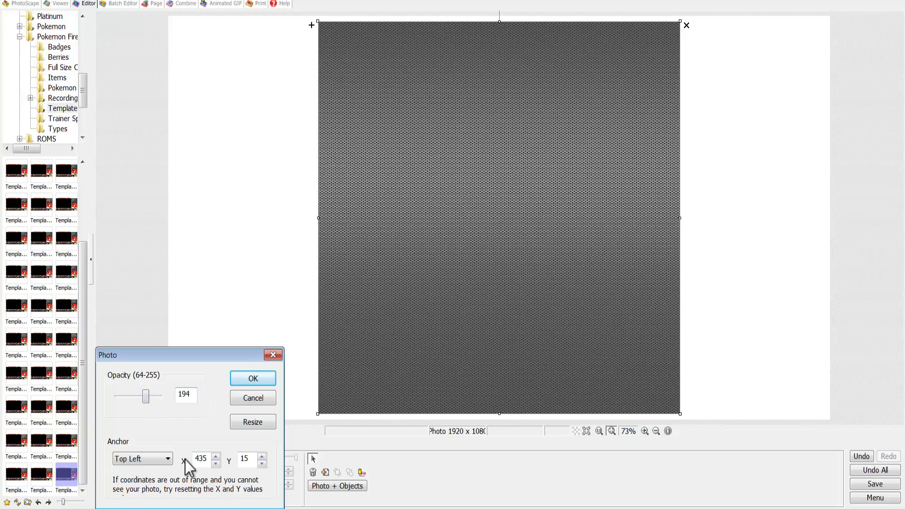
pyautogui.click(160, 460)
pyautogui.click(167, 459)
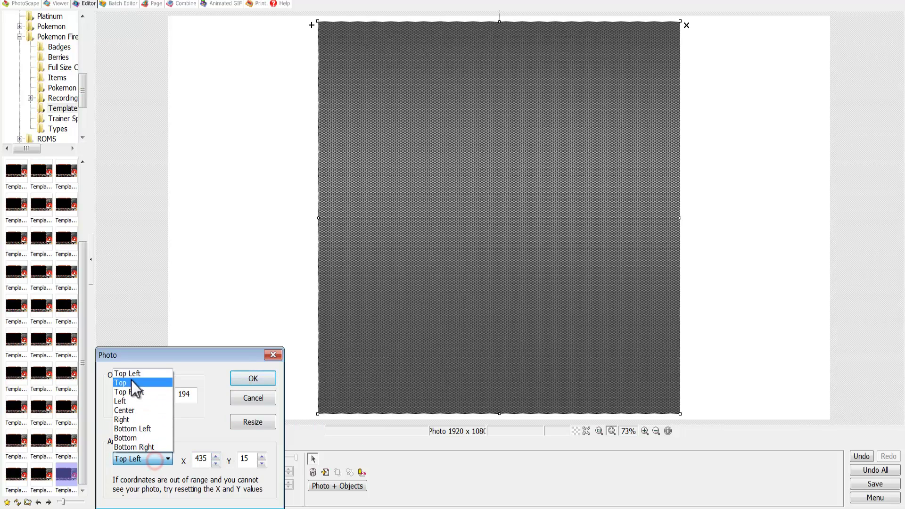
pyautogui.click(130, 377)
pyautogui.click(252, 377)
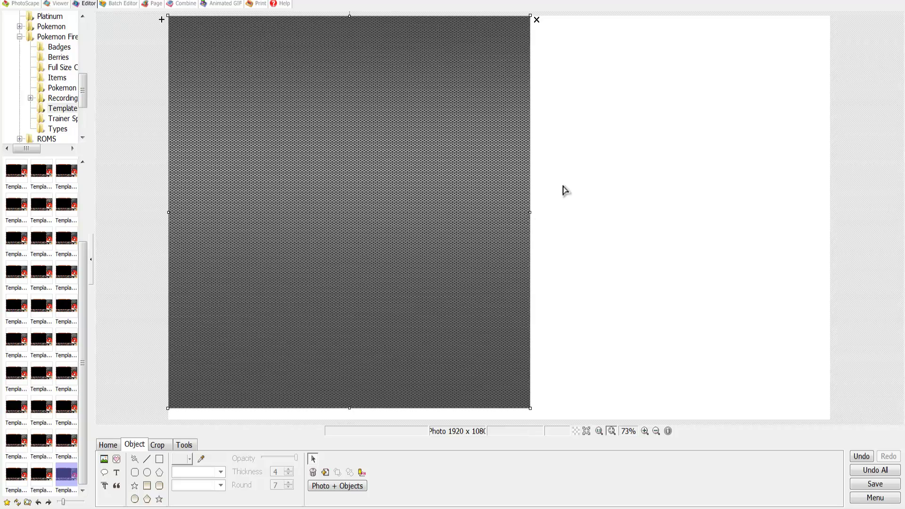
# Step: Enlarge the mesh image from its lower-right corner, keeping its proportions, until it covers the whole canvas
pyautogui.moveTo(532, 212); pyautogui.dragTo(827, 190)
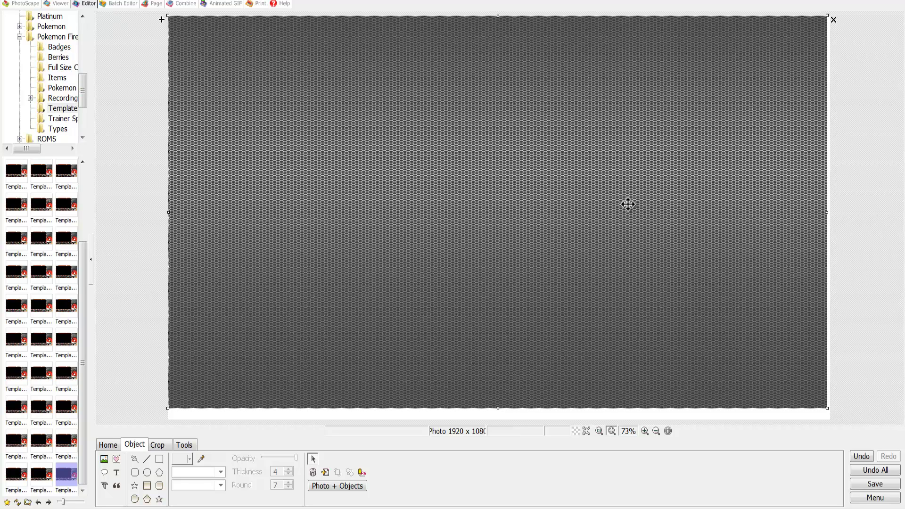
pyautogui.hotkey('ctrl', 'z')
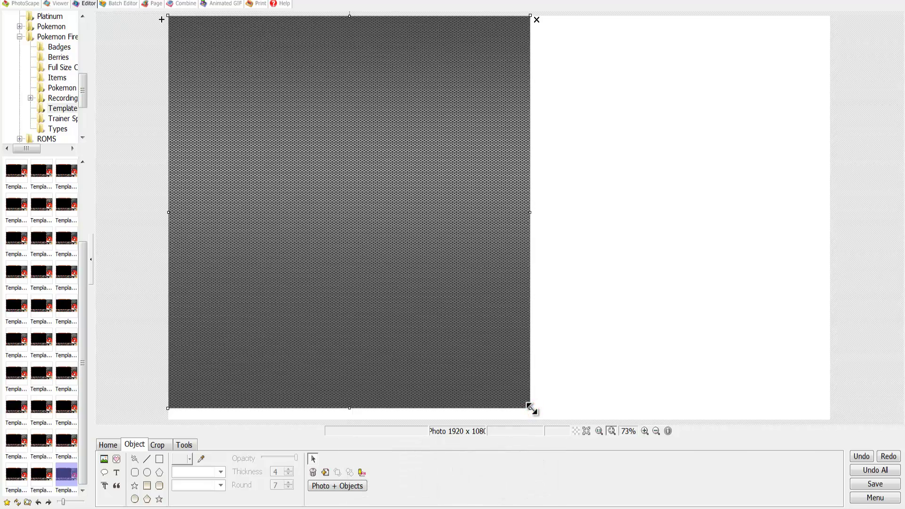
pyautogui.moveTo(531, 409); pyautogui.dragTo(832, 508)
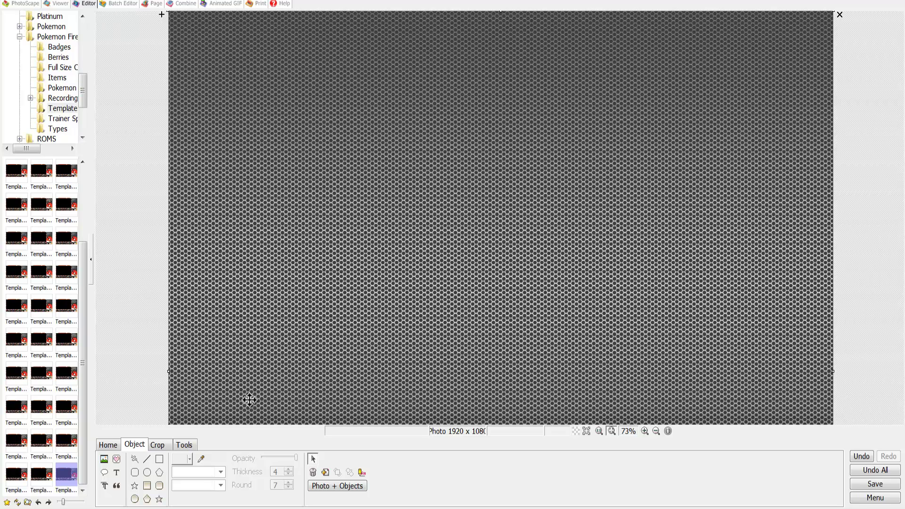
# Step: Draw a large black filled rounded rectangle (Round 7) over the canvas's upper-left area and a smaller one beside its upper-right corner
pyautogui.click(157, 445)
pyautogui.click(136, 444)
pyautogui.click(158, 487)
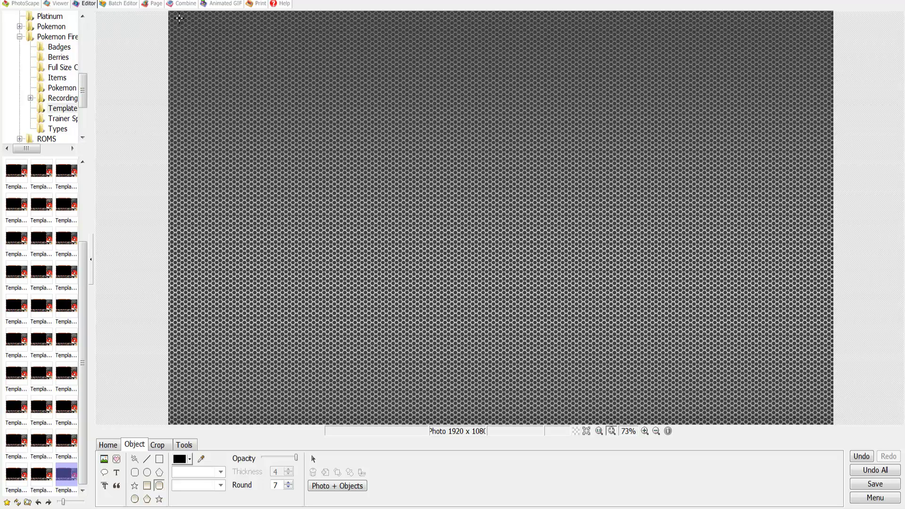
pyautogui.click(179, 20)
pyautogui.moveTo(301, 137); pyautogui.dragTo(613, 325)
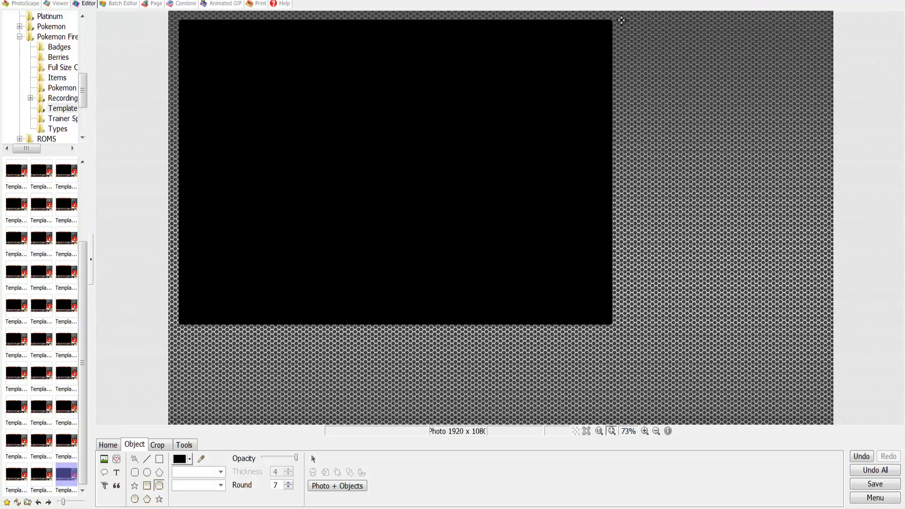
pyautogui.moveTo(618, 20); pyautogui.dragTo(718, 107)
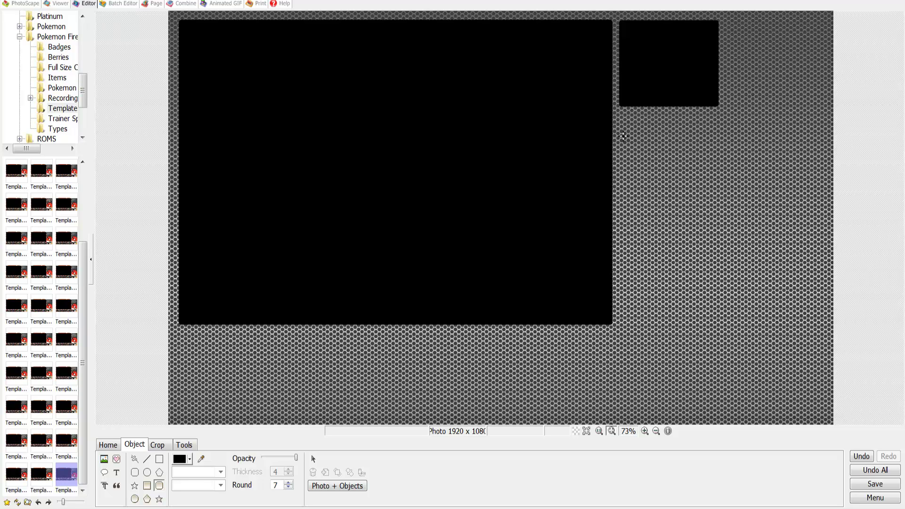
# Step: Duplicate the small black rounded rectangle twice and stack the copies below it in an evenly spaced column of three
pyautogui.click(143, 443)
pyautogui.click(167, 446)
pyautogui.click(134, 445)
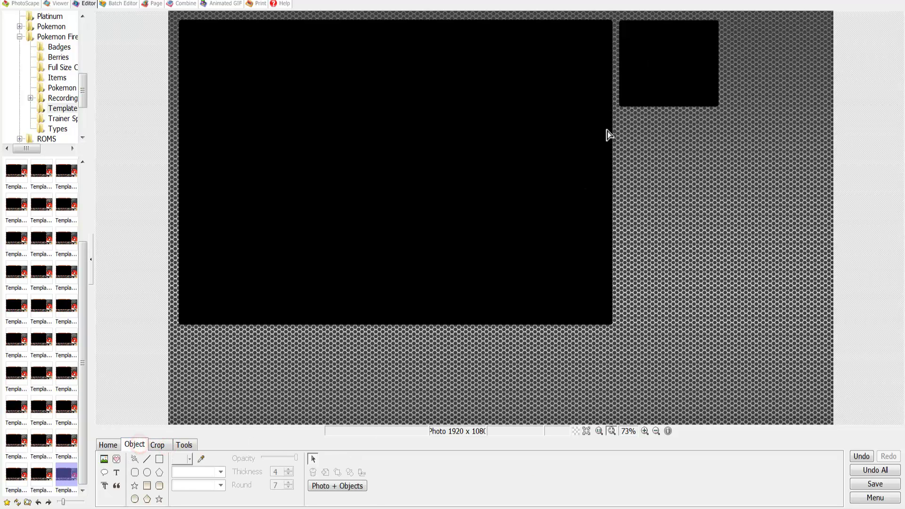
pyautogui.click(672, 65)
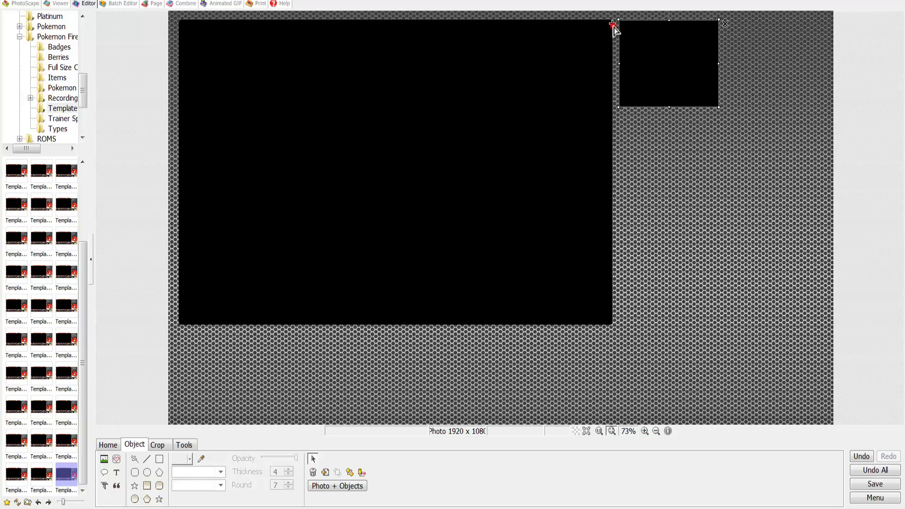
pyautogui.moveTo(612, 24); pyautogui.dragTo(618, 30)
pyautogui.moveTo(684, 58); pyautogui.dragTo(680, 144)
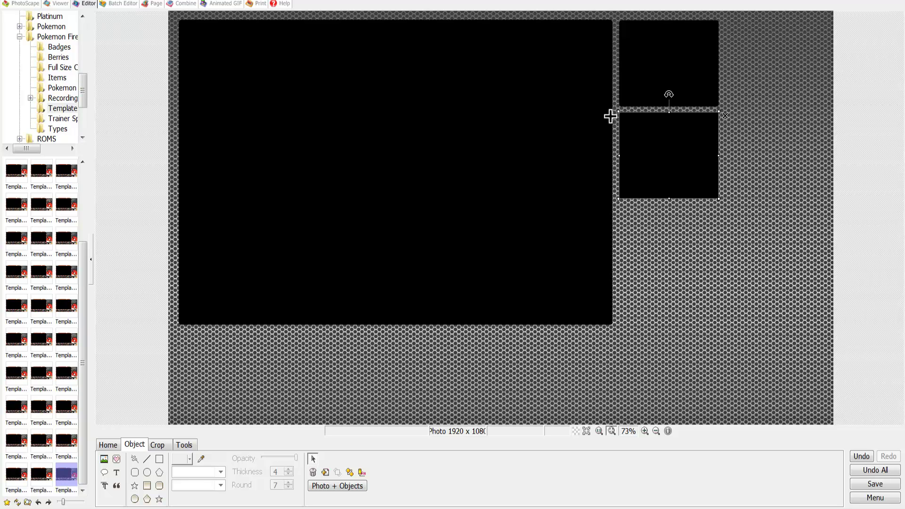
pyautogui.click(609, 117)
pyautogui.moveTo(684, 152); pyautogui.dragTo(680, 240)
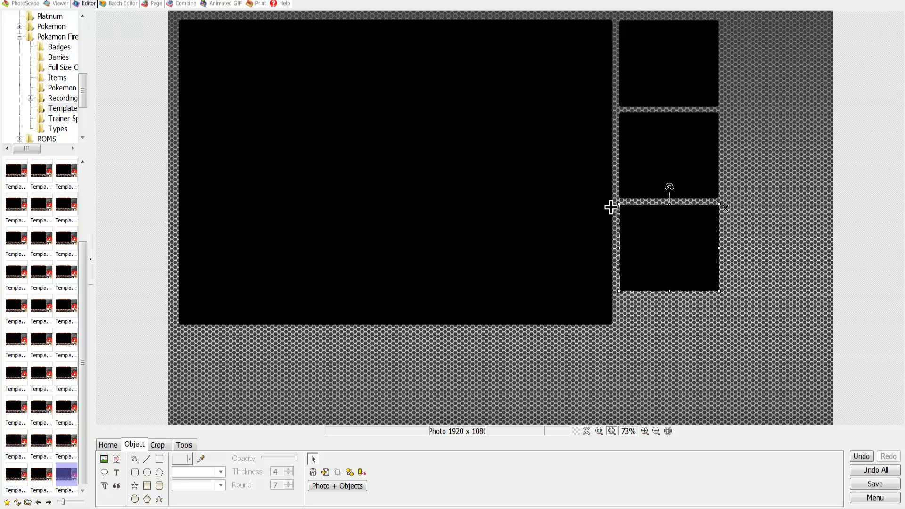
# Step: Start a second column to the right with two more copies of the small rectangle, nudging the upper one up to align with the first row
pyautogui.click(612, 208)
pyautogui.moveTo(664, 255); pyautogui.dragTo(766, 66)
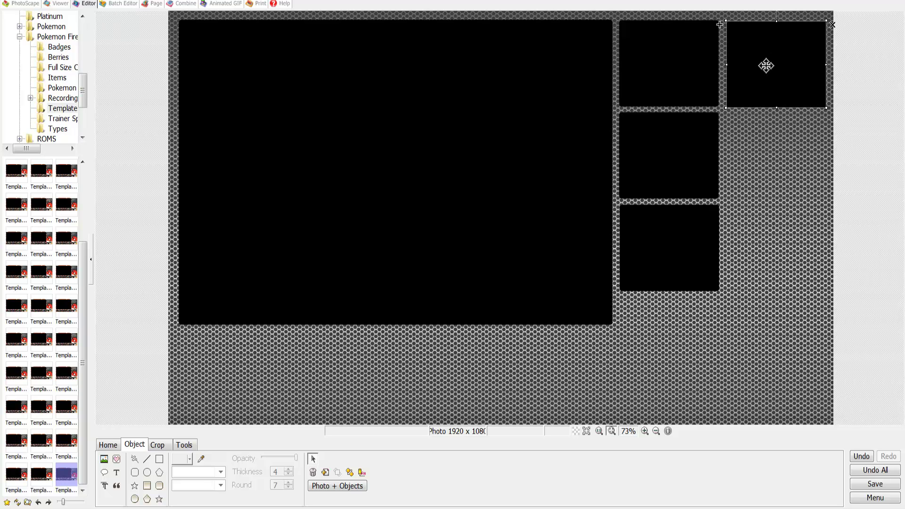
pyautogui.click(719, 24)
pyautogui.moveTo(767, 107); pyautogui.dragTo(759, 147)
pyautogui.click(757, 80)
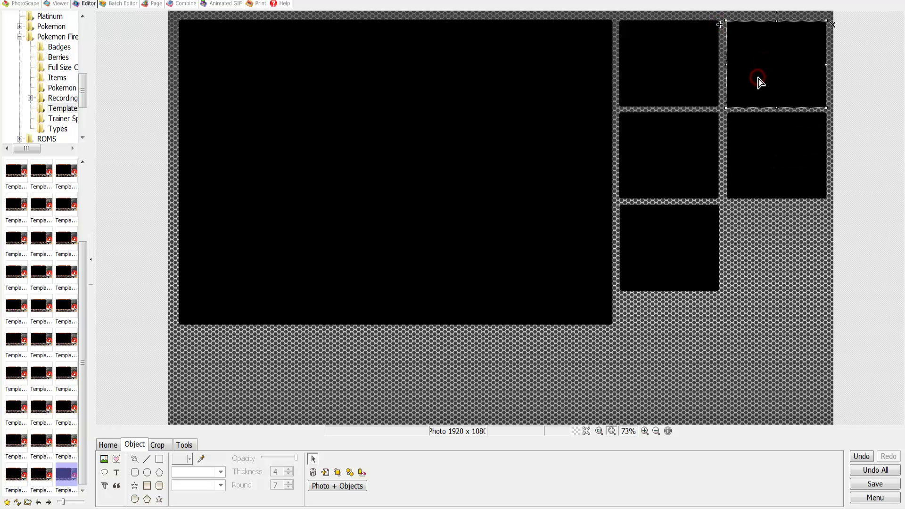
pyautogui.press('Up')
pyautogui.press('Up')
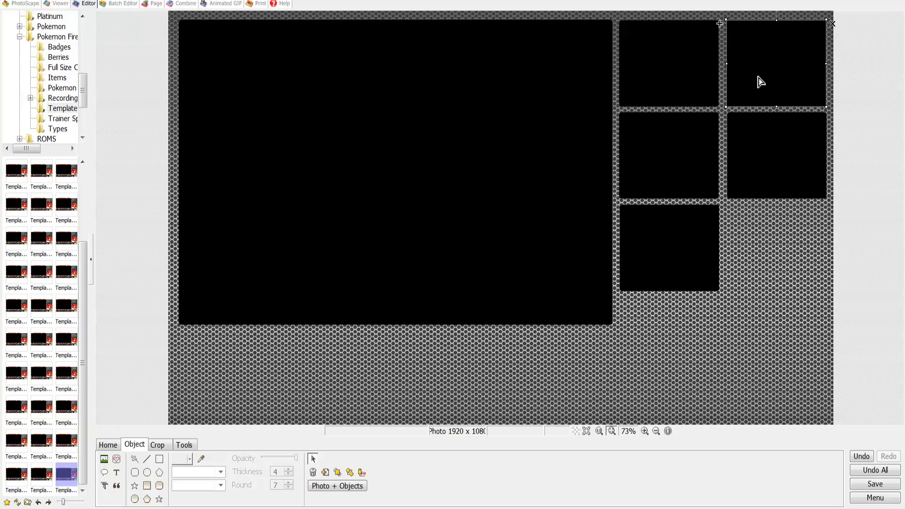
# Step: Place another copy of the small rectangle in the second column's third row and nudge it into line with its neighbour
pyautogui.click(718, 22)
pyautogui.moveTo(760, 59); pyautogui.dragTo(759, 245)
pyautogui.press('Right')
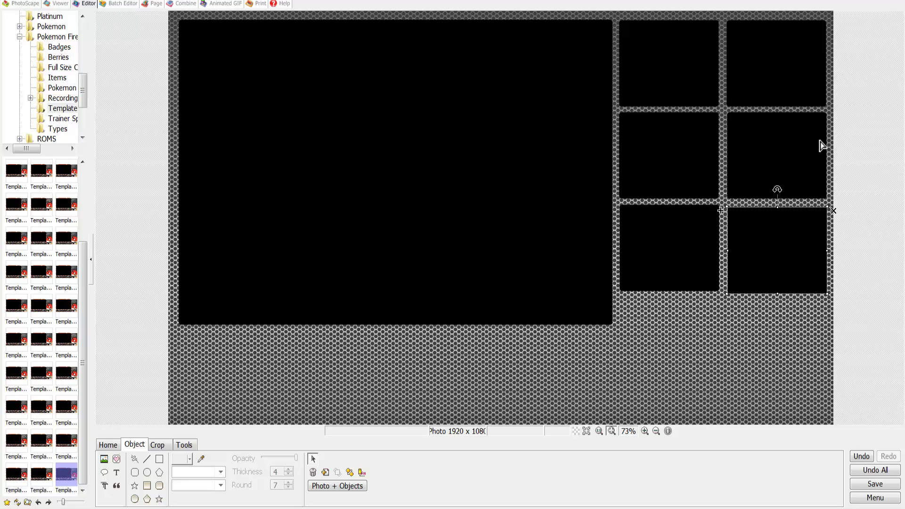
pyautogui.press('Up')
pyautogui.press('Up')
pyautogui.press('Up')
pyautogui.press('Up')
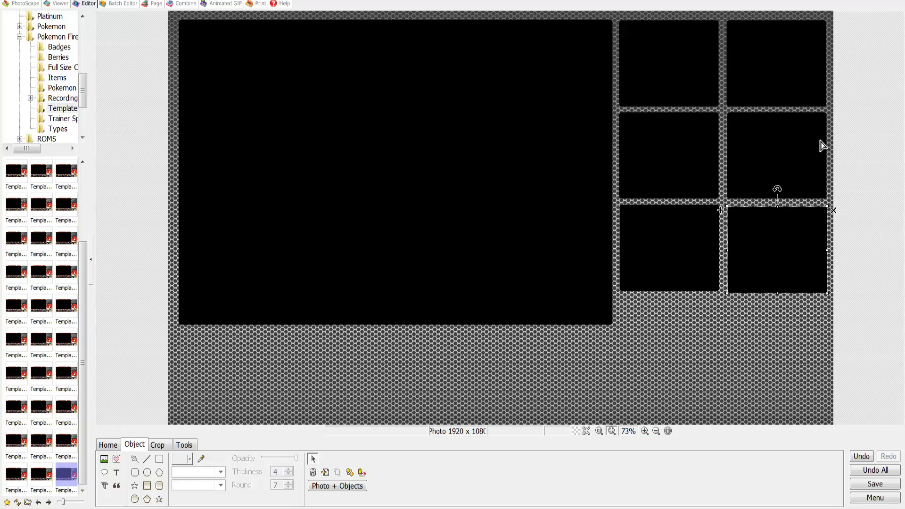
pyautogui.press('Down')
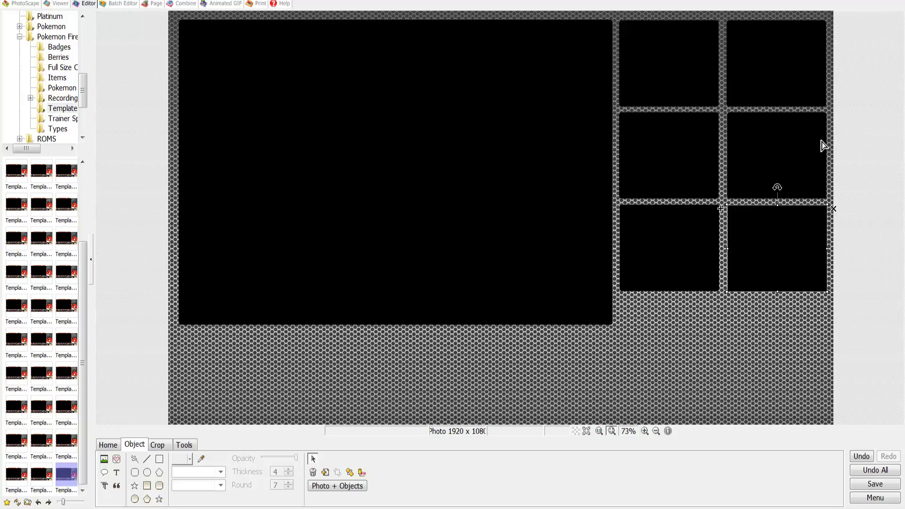
pyautogui.click(815, 140)
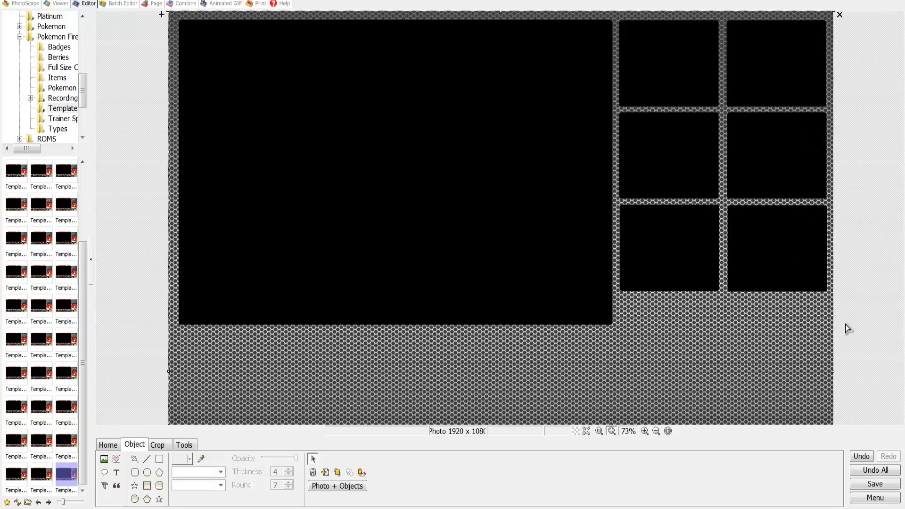
pyautogui.click(796, 258)
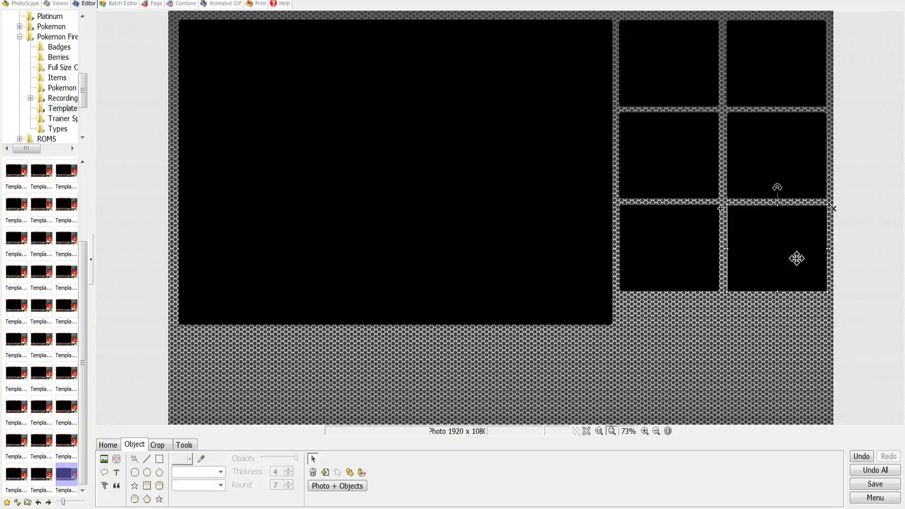
pyautogui.press('Up')
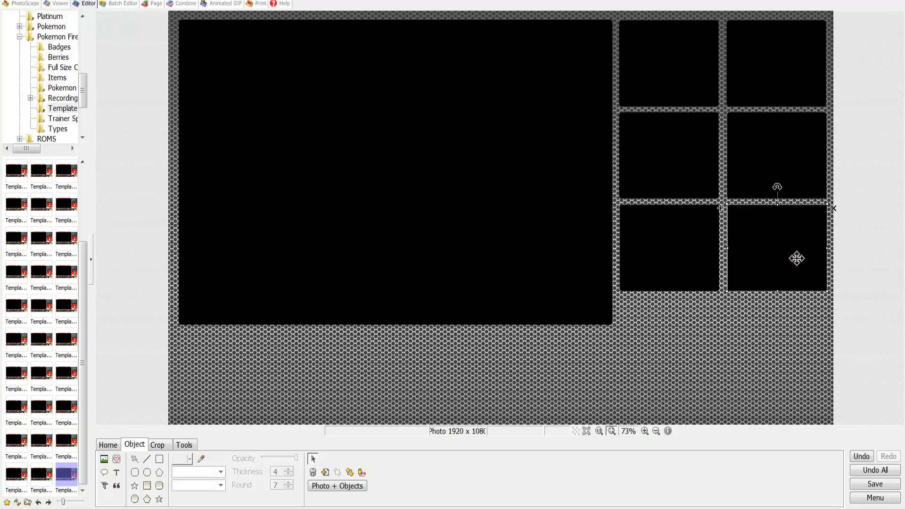
pyautogui.click(851, 265)
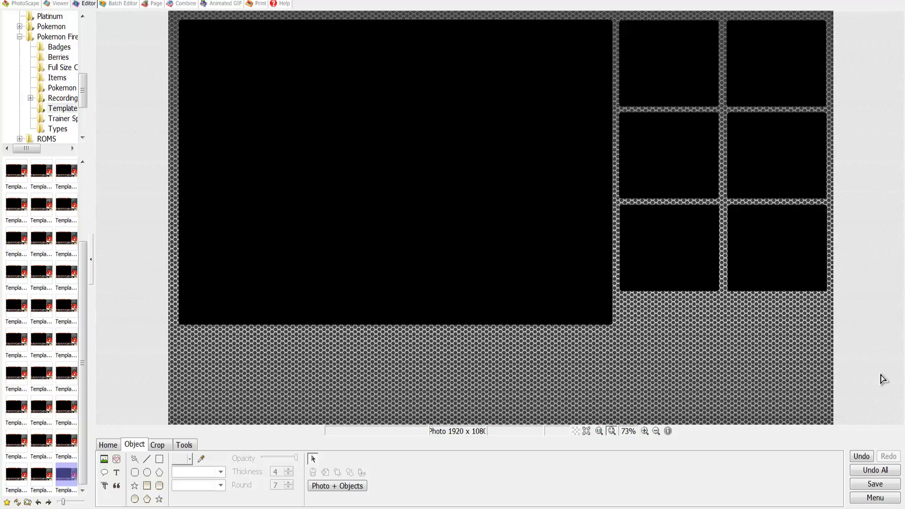
# Step: Select all six small rectangles together and shift them slightly to the right
pyautogui.moveTo(885, 370); pyautogui.dragTo(579, 14)
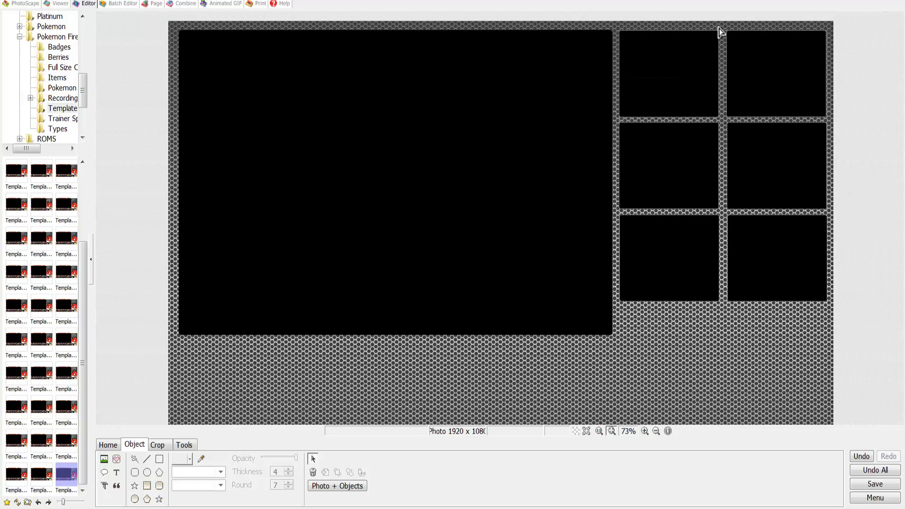
pyautogui.moveTo(759, 189)
pyautogui.mouseDown()
pyautogui.moveTo(769, 211)
pyautogui.moveTo(760, 190)
pyautogui.mouseUp()
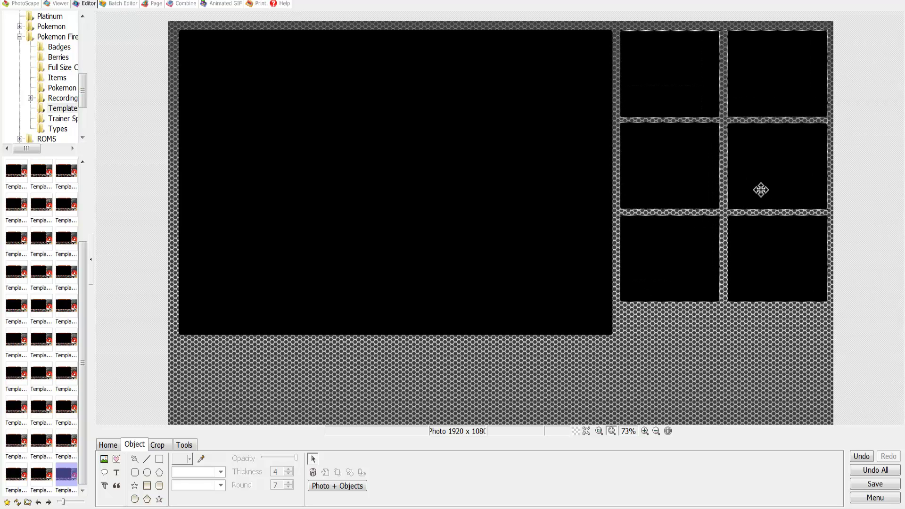
pyautogui.click(791, 325)
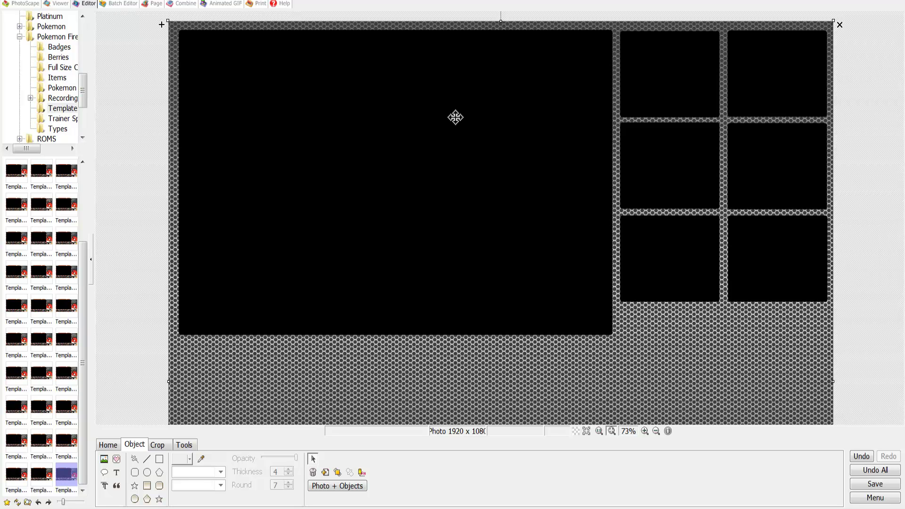
# Step: Insert the 002Ivysaur image from the Pokemon subfolder of the Desktop's Pokemon Fire red folder at opacity 255
pyautogui.click(105, 459)
pyautogui.click(140, 446)
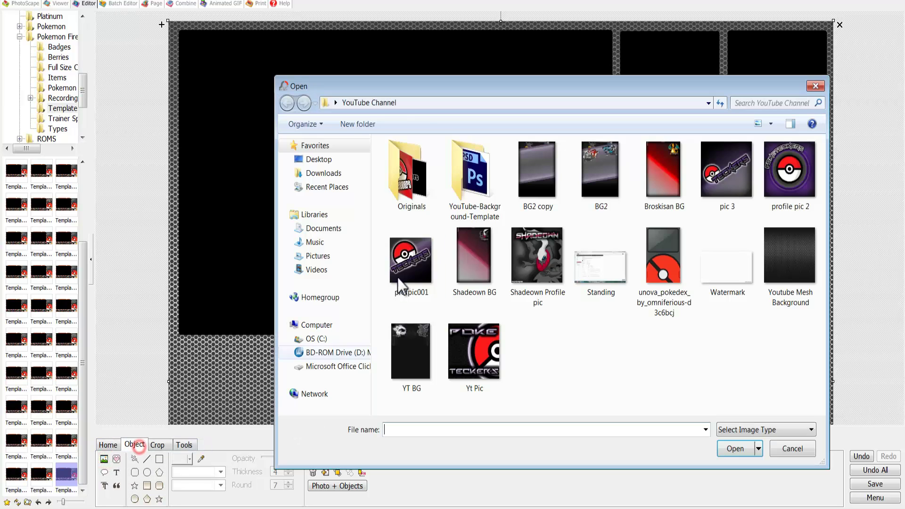
pyautogui.click(325, 160)
pyautogui.moveTo(823, 303); pyautogui.dragTo(824, 327)
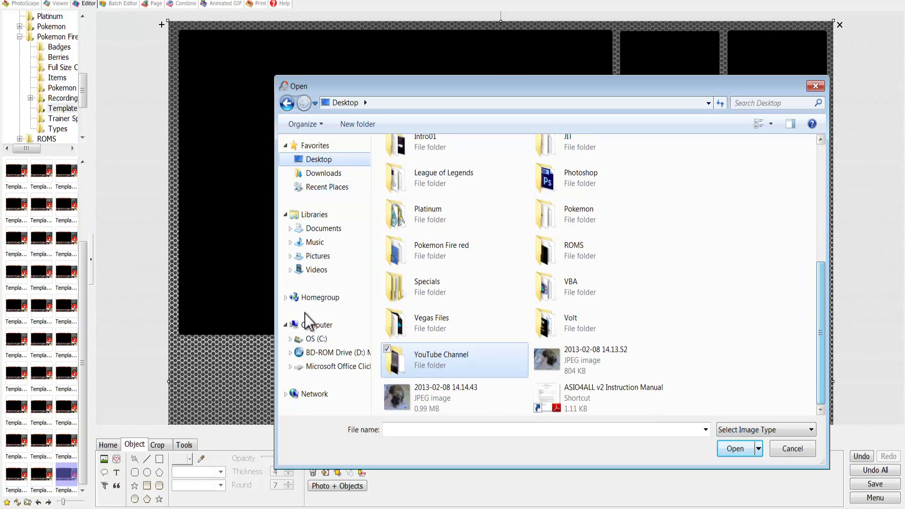
pyautogui.doubleClick(453, 255)
pyautogui.click(670, 207)
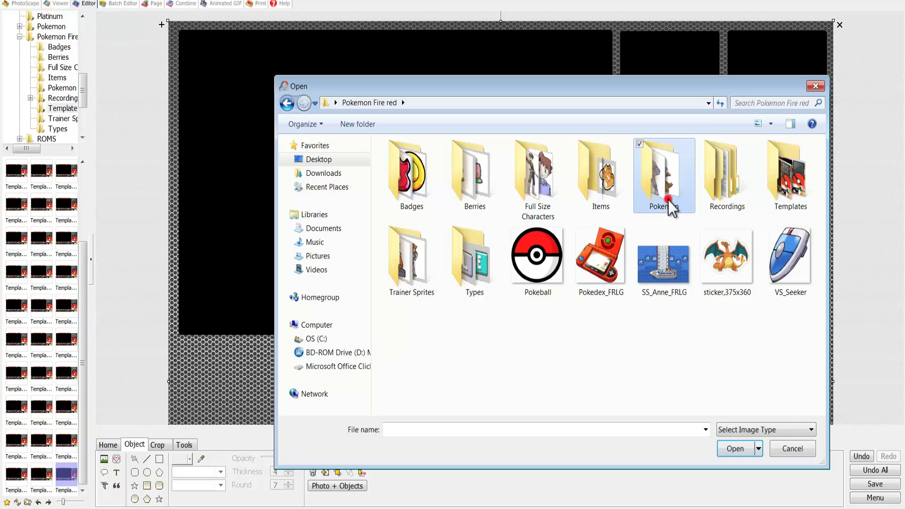
pyautogui.doubleClick(671, 207)
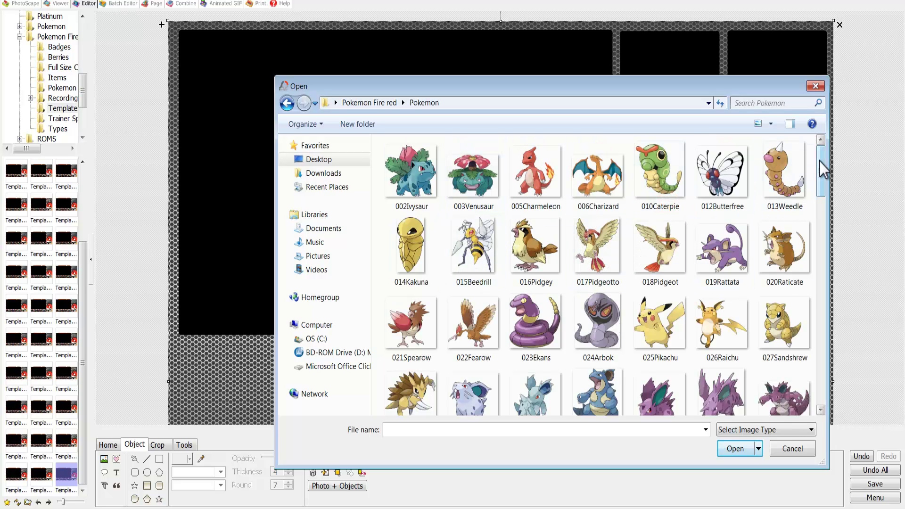
pyautogui.moveTo(819, 160)
pyautogui.mouseDown()
pyautogui.moveTo(822, 192)
pyautogui.moveTo(810, 166)
pyautogui.mouseUp()
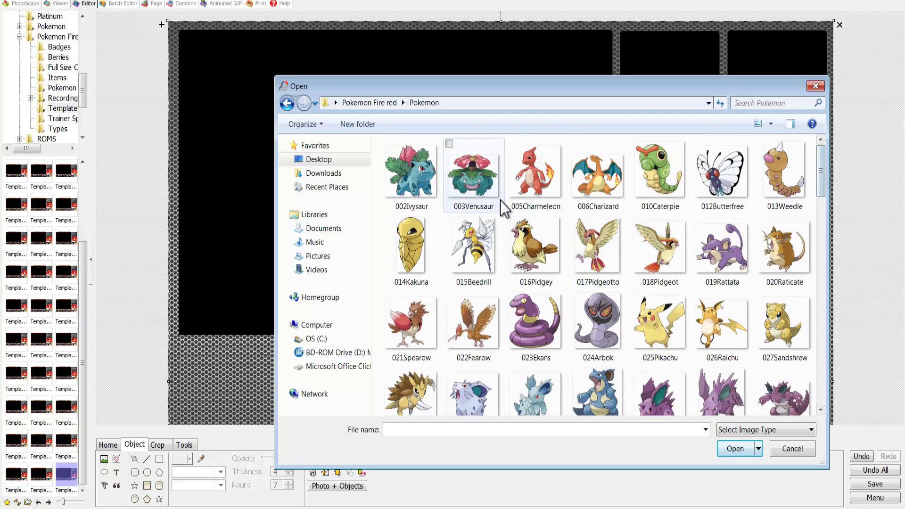
pyautogui.doubleClick(415, 202)
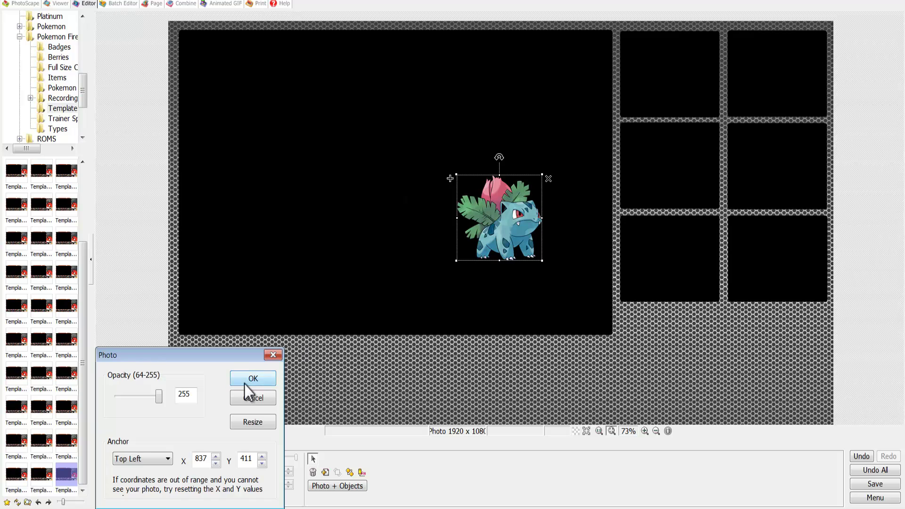
pyautogui.click(246, 380)
# Step: Shrink the Ivysaur image and move it into the upper-left small frame
pyautogui.moveTo(541, 261); pyautogui.dragTo(491, 206)
pyautogui.moveTo(639, 96); pyautogui.dragTo(683, 57)
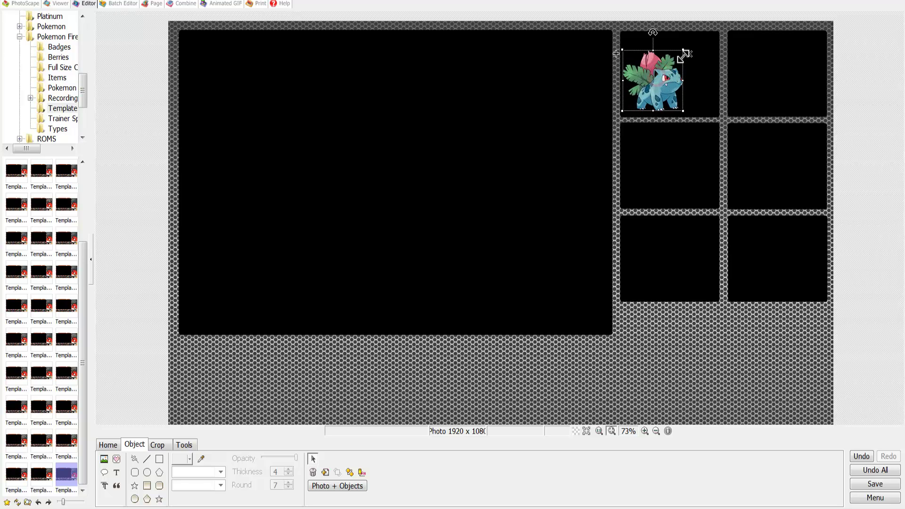
pyautogui.moveTo(664, 90); pyautogui.dragTo(665, 85)
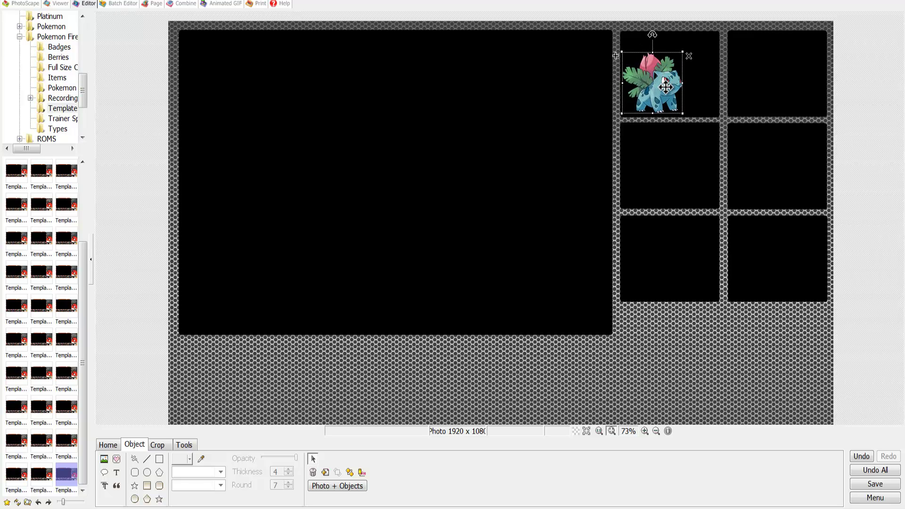
# Step: Nudge the Ivysaur image down and slightly left so it sits in the lower-left corner of its frame
pyautogui.click(670, 137)
pyautogui.click(659, 96)
pyautogui.press('Down')
pyautogui.press('Down')
pyautogui.press('Down')
pyautogui.press('Down')
pyautogui.press('Down')
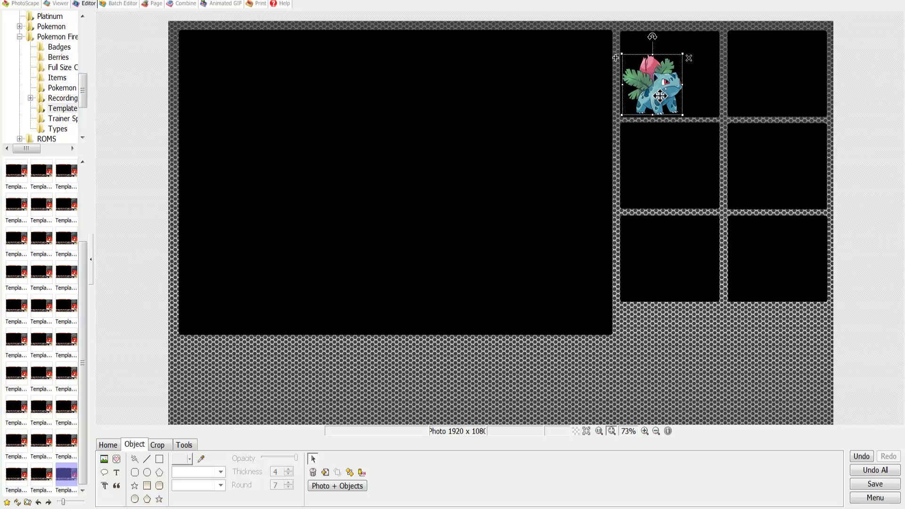
pyautogui.press('Down')
pyautogui.press('Left')
pyautogui.click(696, 108)
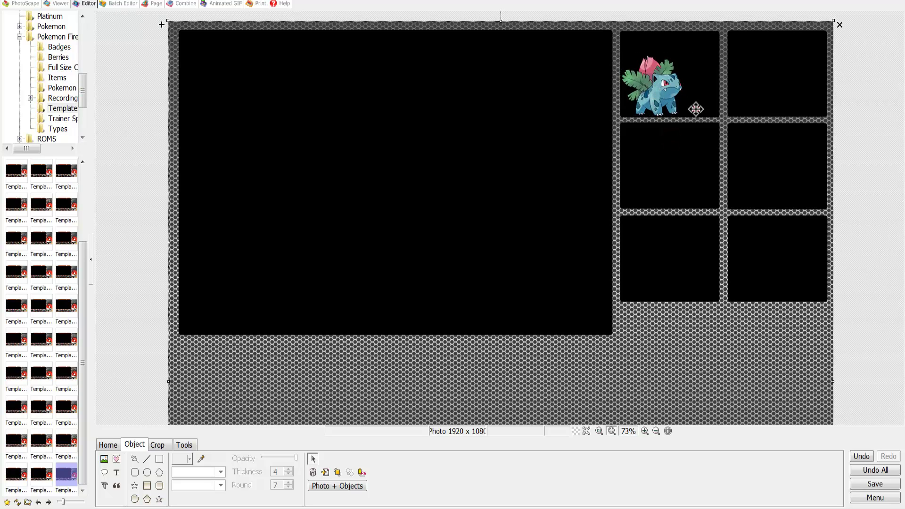
# Step: Add the outlined Impact text "Bulbasaur", enlarge it and place it in the upper-right corner of the Ivysaur frame
pyautogui.click(116, 472)
pyautogui.click(201, 151)
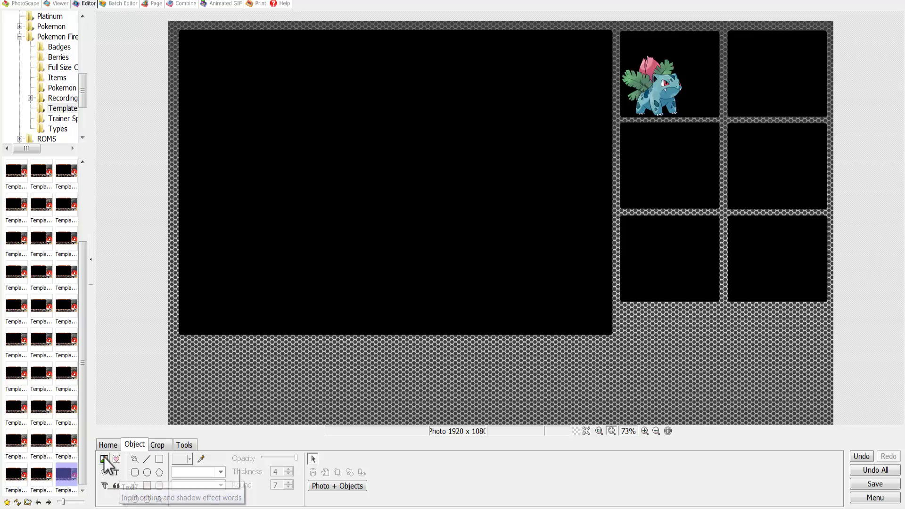
pyautogui.click(115, 470)
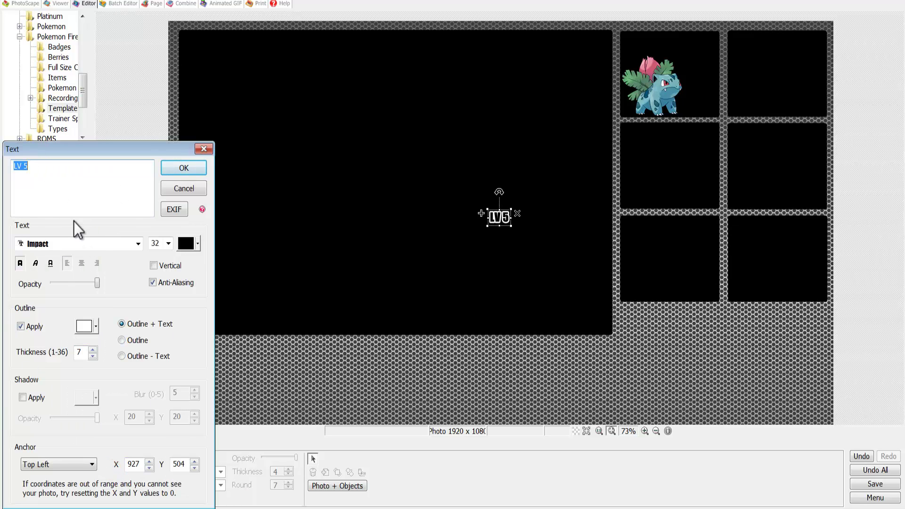
pyautogui.moveTo(31, 166); pyautogui.dragTo(2, 166)
pyautogui.write('CBu')
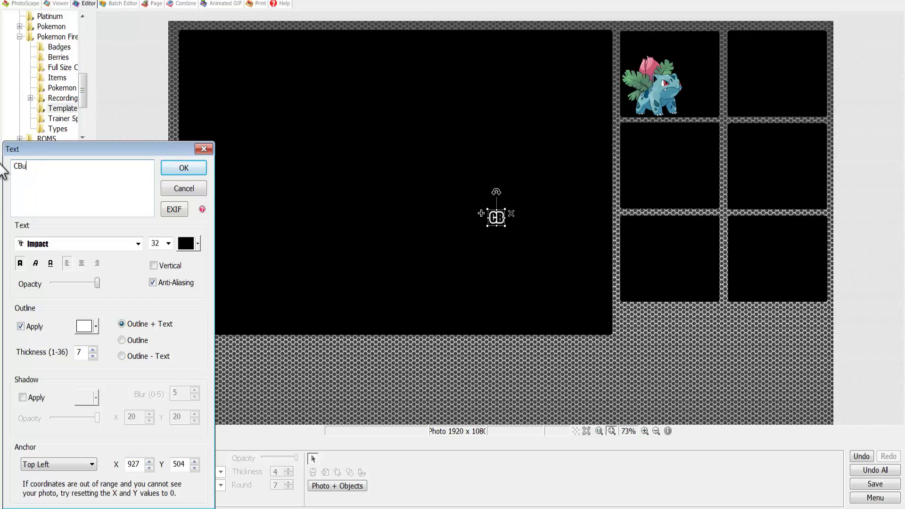
pyautogui.write('lbasaur')
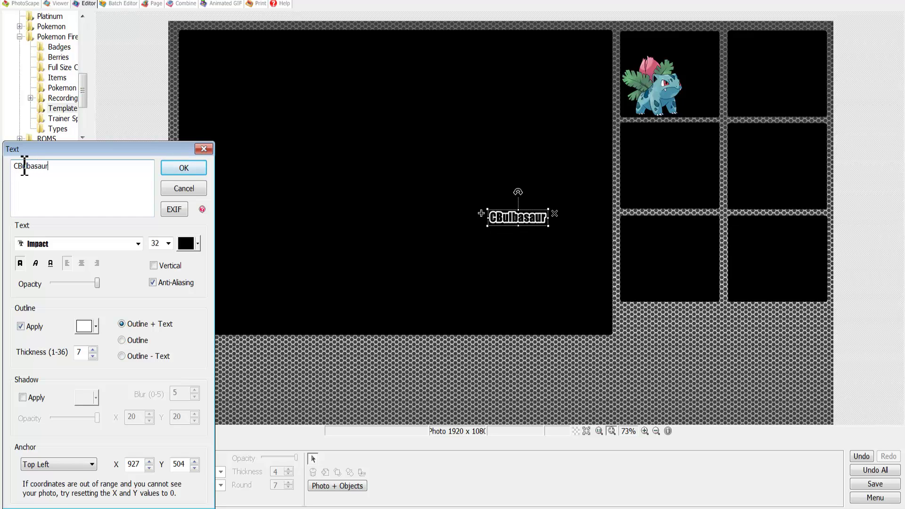
pyautogui.click(6, 177)
pyautogui.press('Delete')
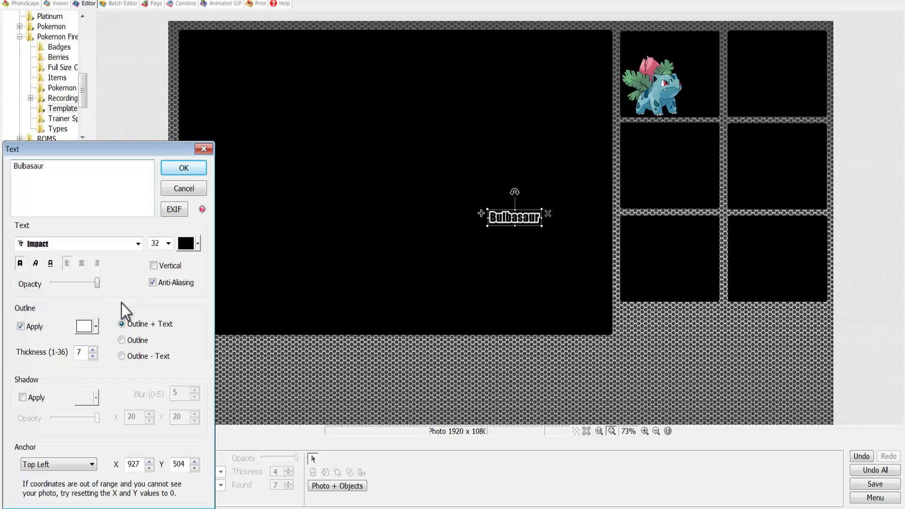
pyautogui.click(183, 167)
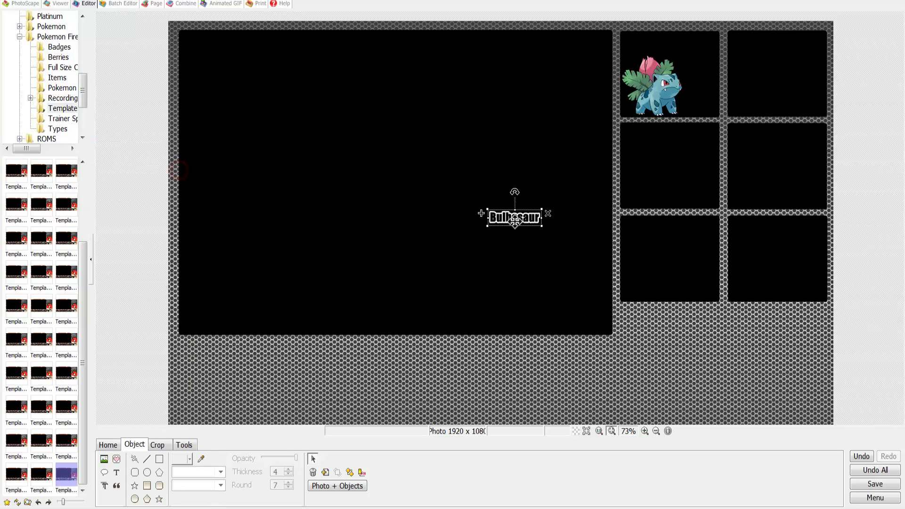
pyautogui.moveTo(521, 219); pyautogui.dragTo(702, 47)
pyautogui.click(784, 59)
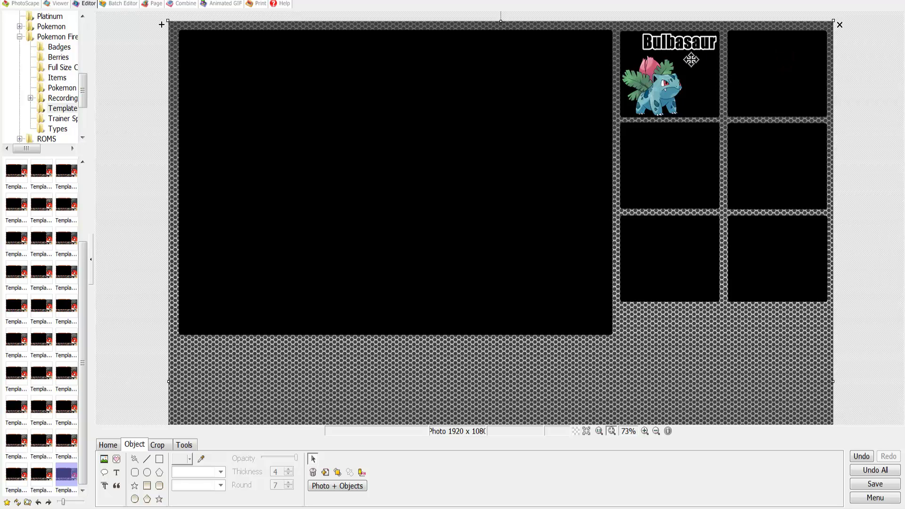
# Step: Add the outlined Impact text "LV 5", enlarge it and place it in the lower-right corner of the Ivysaur frame
pyautogui.click(117, 472)
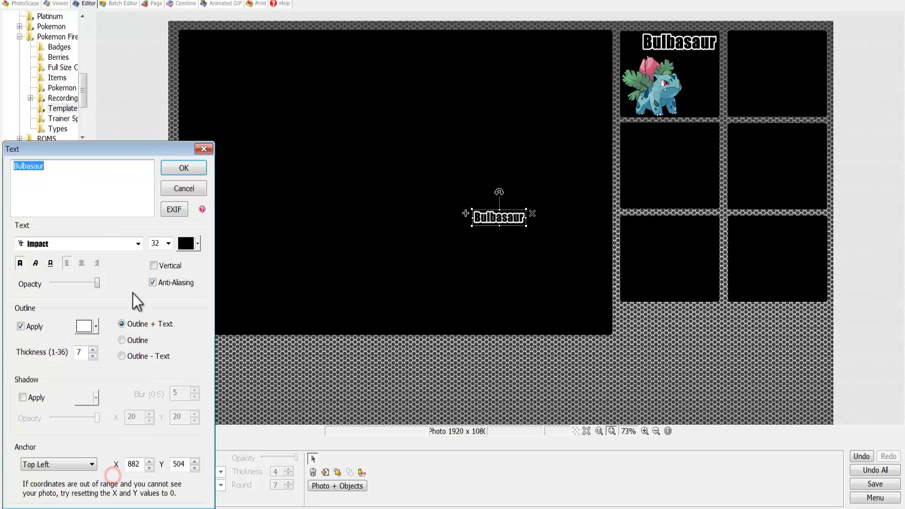
pyautogui.write('LV')
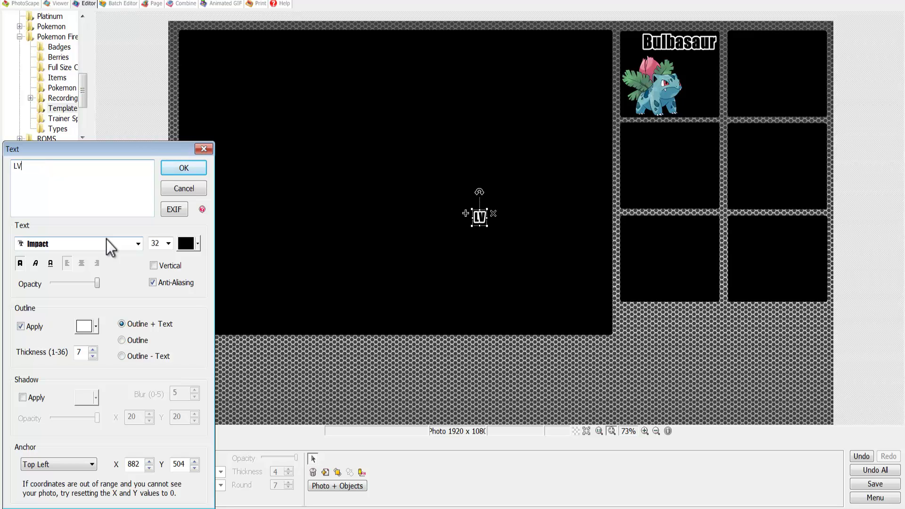
pyautogui.write(' 5')
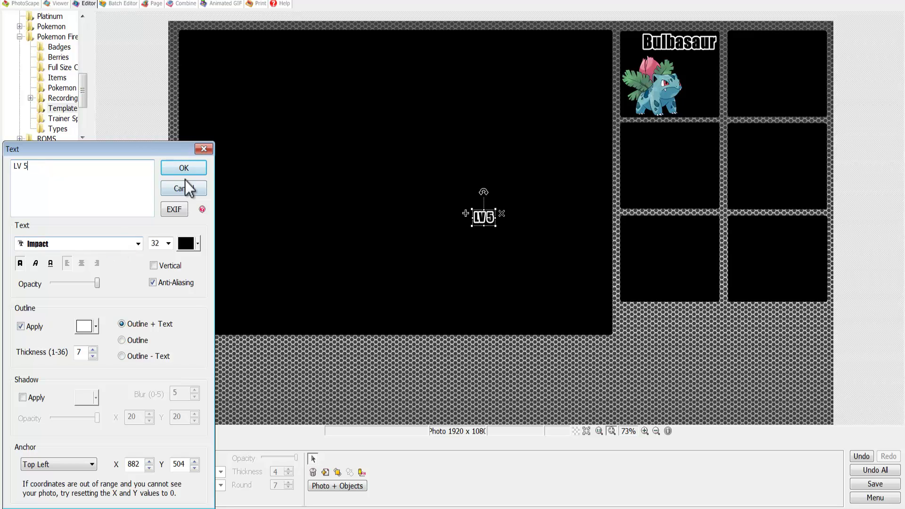
pyautogui.click(202, 161)
pyautogui.moveTo(484, 217); pyautogui.dragTo(701, 107)
pyautogui.click(744, 117)
pyautogui.click(744, 118)
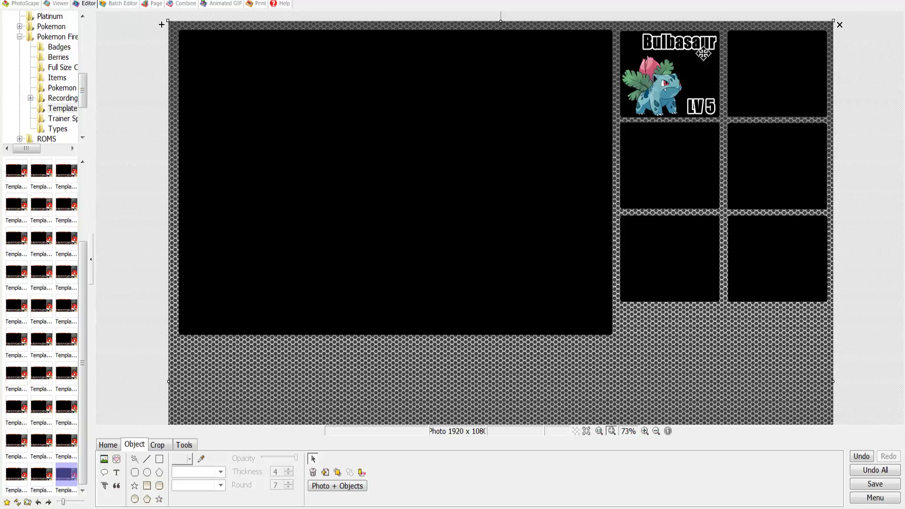
# Step: Insert the GrassIC_Big image from the Types subfolder of Pokemon Fire red at opacity 255 and place it, enlarged, beneath the Bulbasaur name
pyautogui.click(104, 460)
pyautogui.click(140, 449)
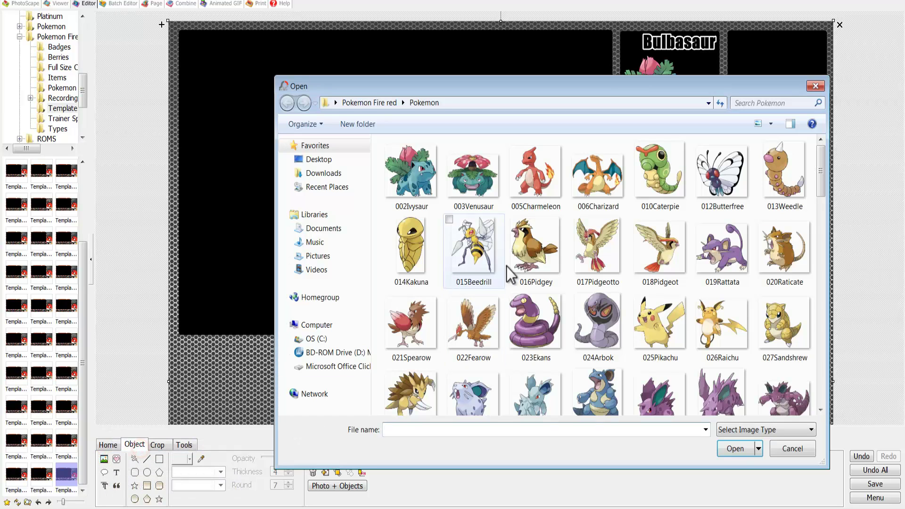
pyautogui.click(316, 160)
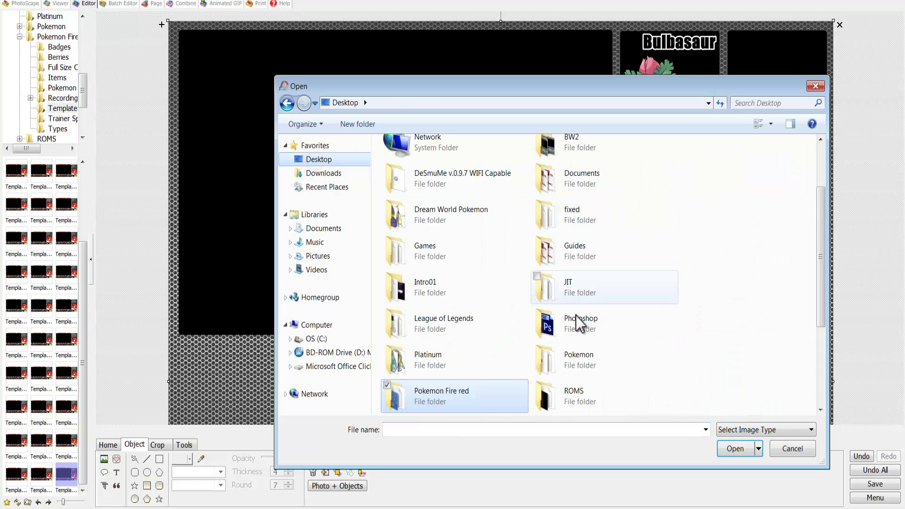
pyautogui.doubleClick(479, 401)
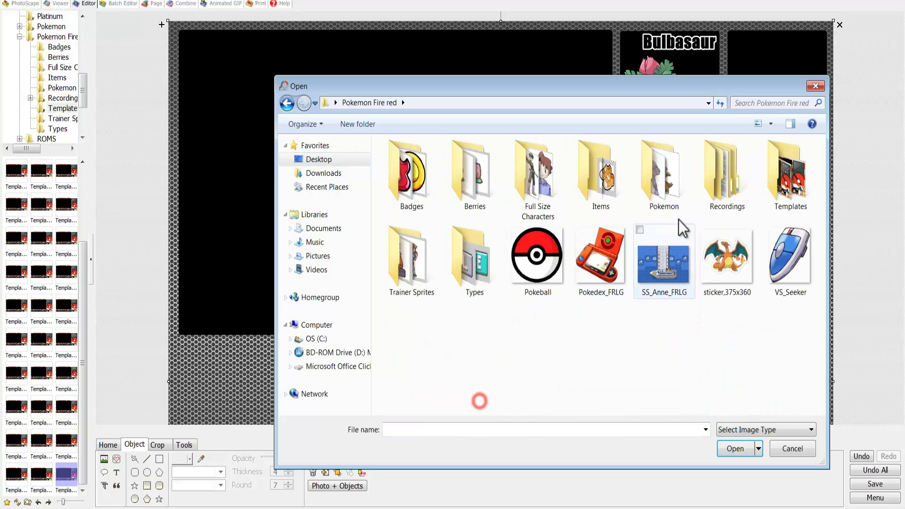
pyautogui.doubleClick(471, 279)
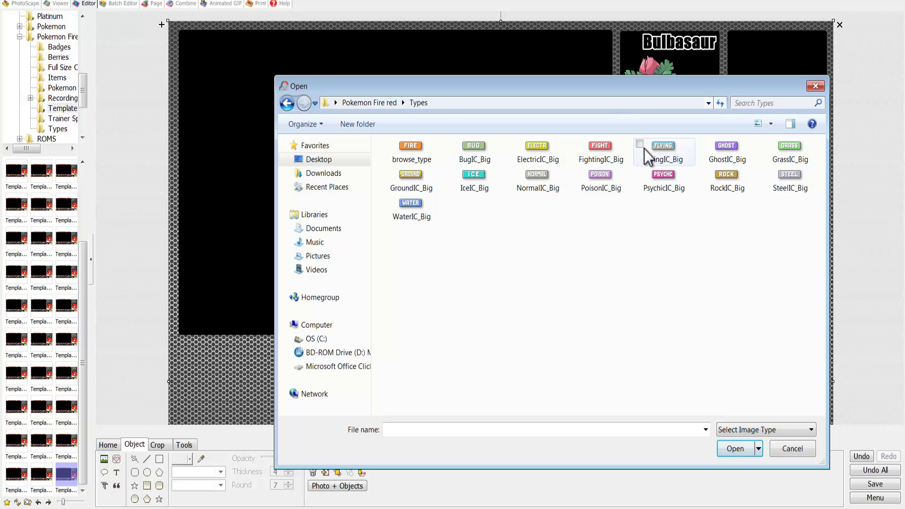
pyautogui.doubleClick(773, 149)
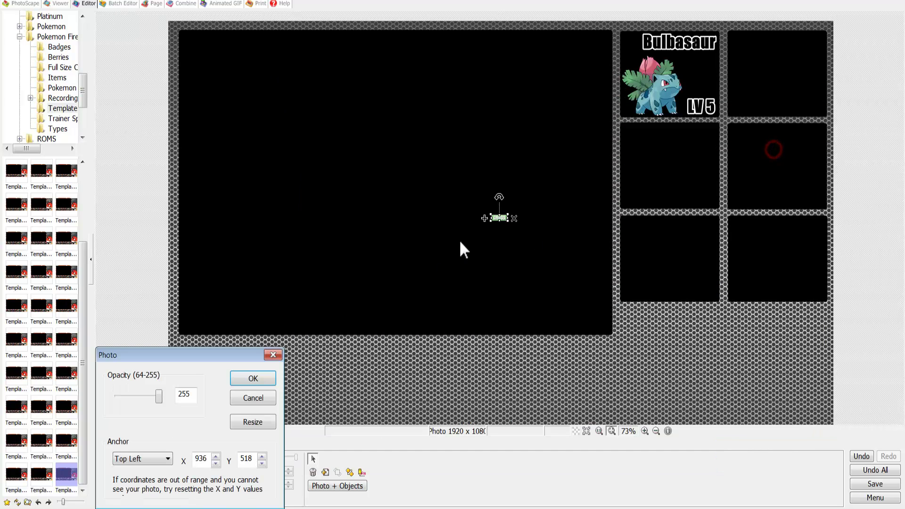
pyautogui.click(245, 377)
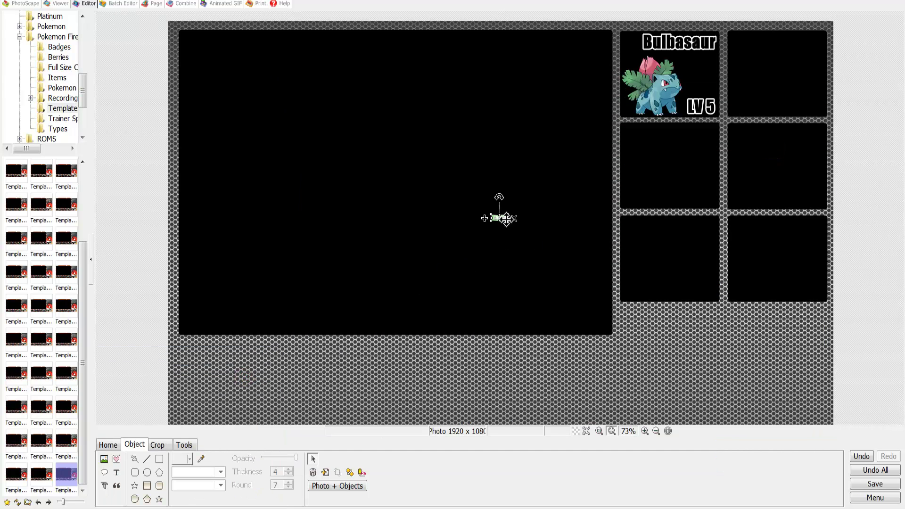
pyautogui.moveTo(508, 221); pyautogui.dragTo(701, 58)
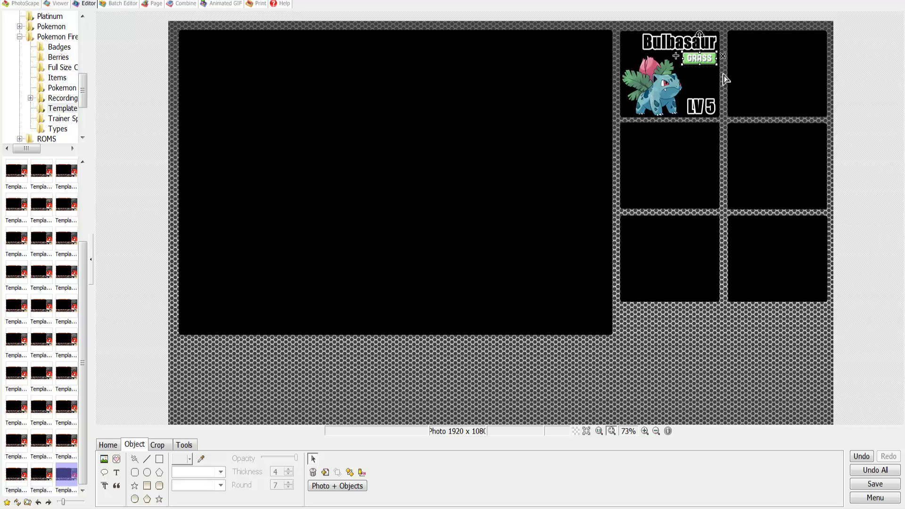
pyautogui.click(710, 82)
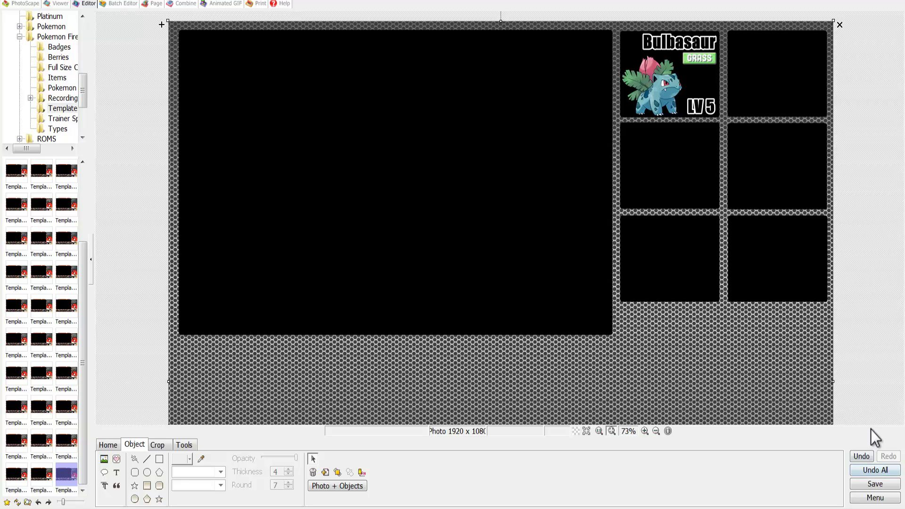
# Step: Save the template as a new JPEG file named TemplateTest in the Templates folder, without enlarging the photo to include outside objects
pyautogui.click(874, 484)
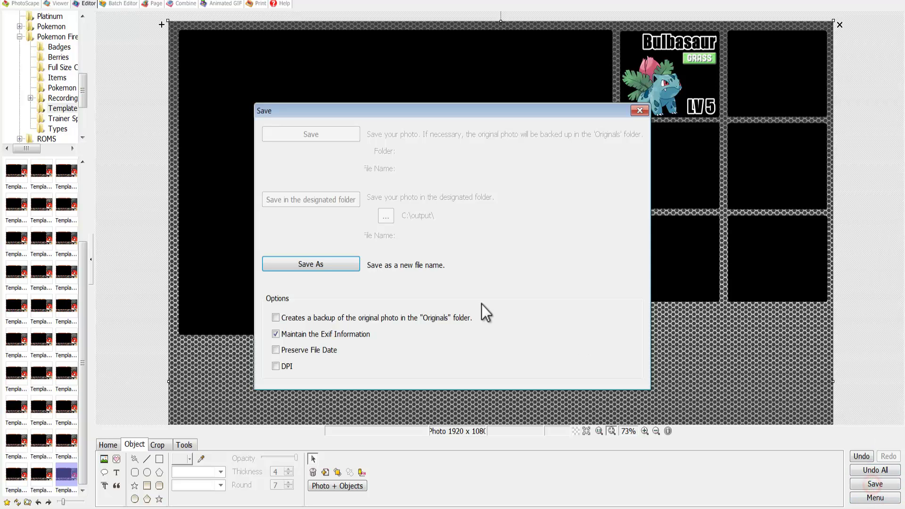
pyautogui.click(296, 268)
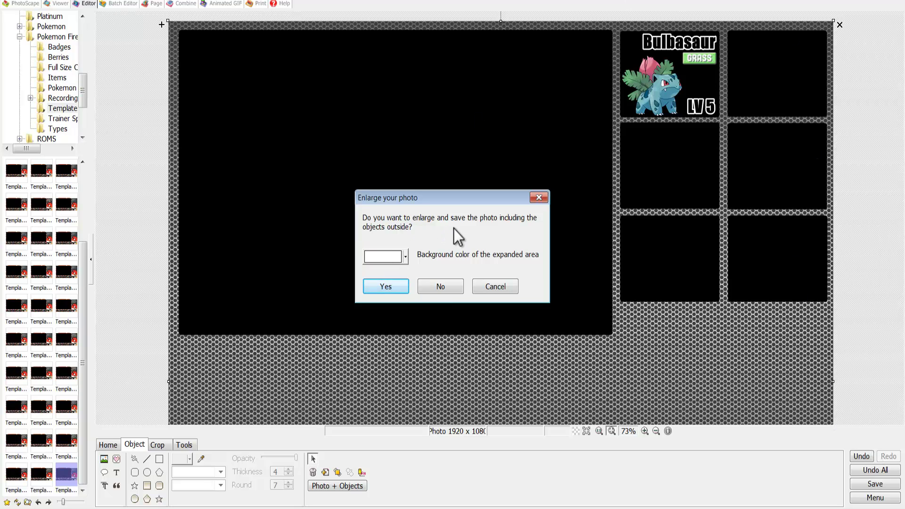
pyautogui.click(441, 286)
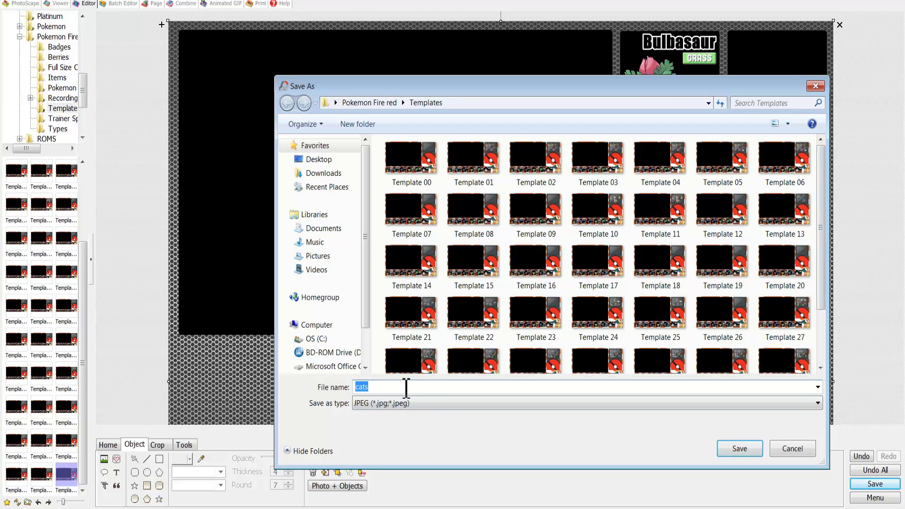
pyautogui.write('Template')
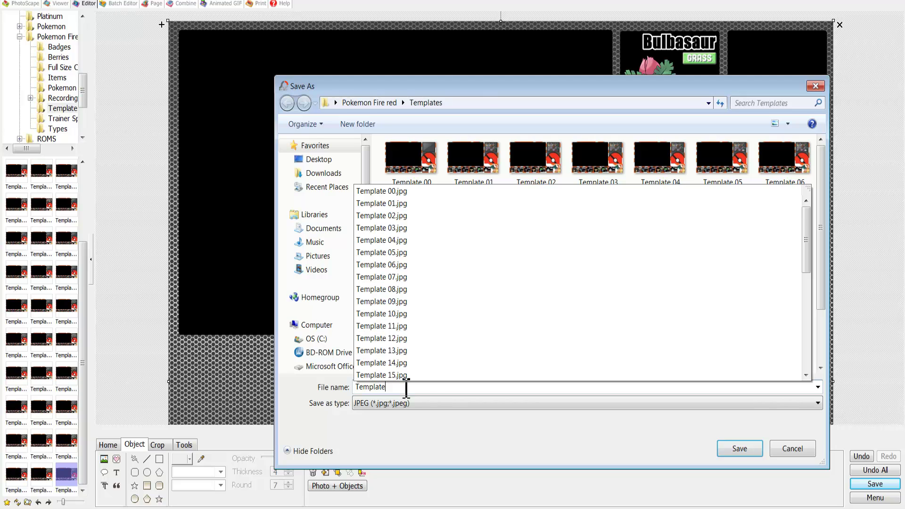
pyautogui.write('Test')
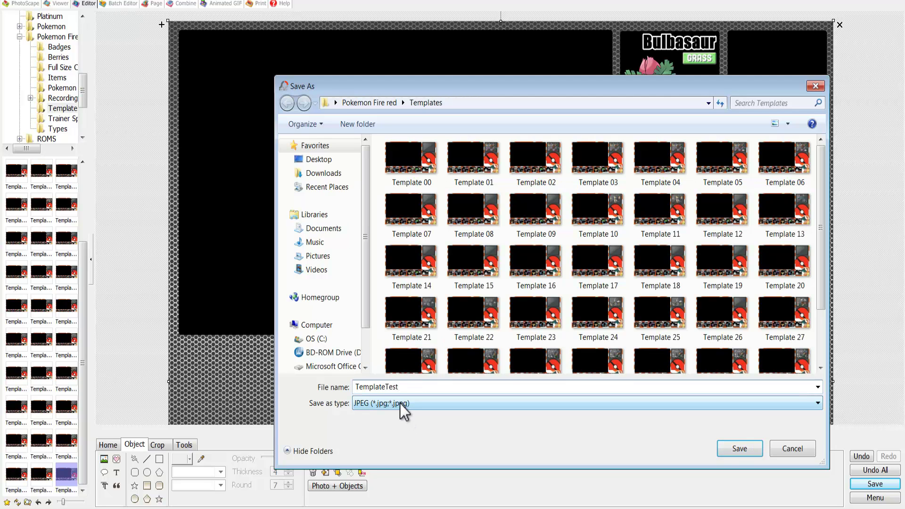
pyautogui.click(400, 403)
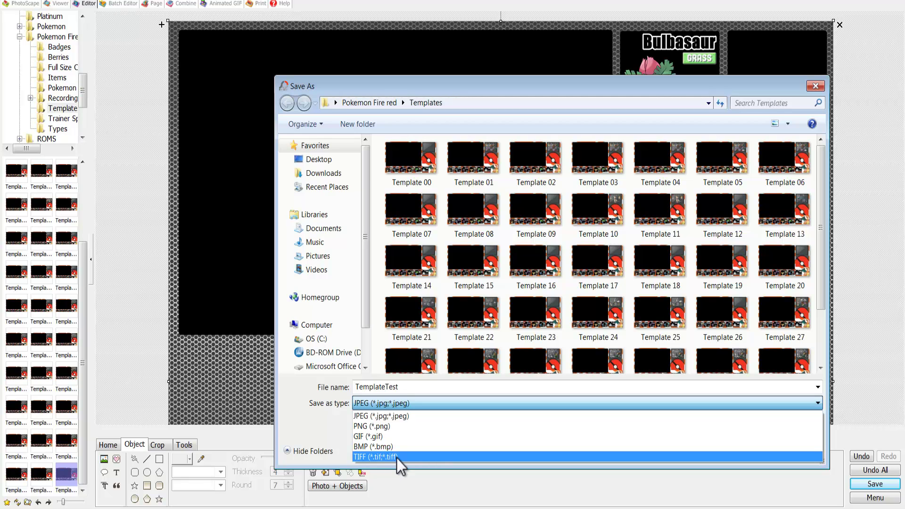
pyautogui.click(385, 415)
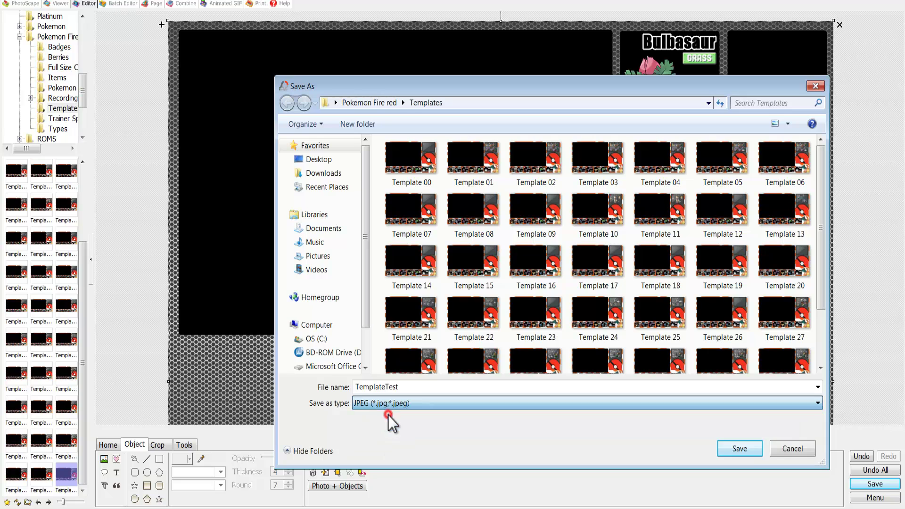
pyautogui.click(751, 449)
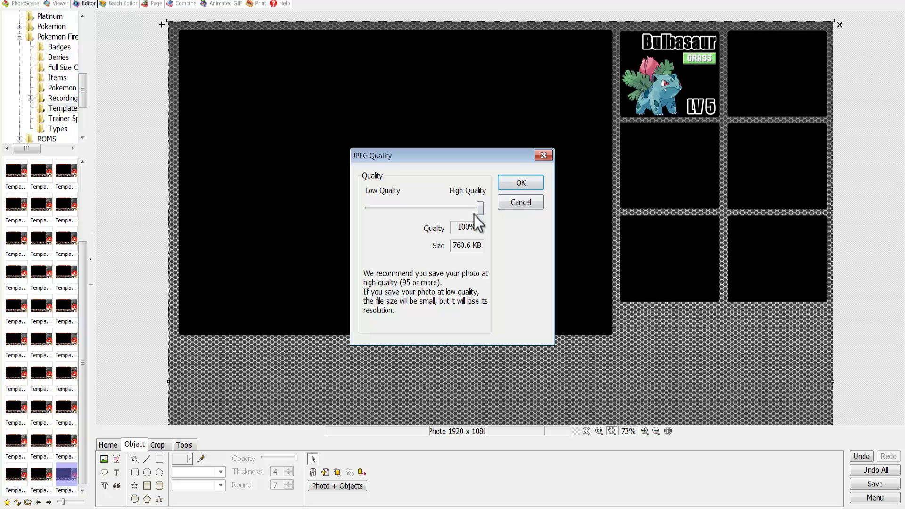
# Step: Set the JPEG quality to 100% and finish saving the file
pyautogui.moveTo(479, 207); pyautogui.dragTo(520, 254)
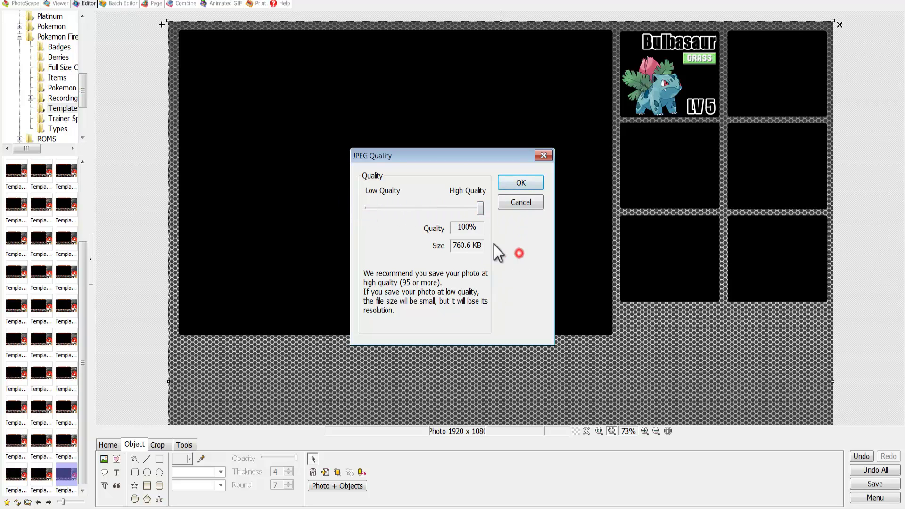
pyautogui.click(478, 210)
pyautogui.moveTo(478, 212); pyautogui.dragTo(496, 243)
pyautogui.moveTo(480, 209); pyautogui.dragTo(468, 210)
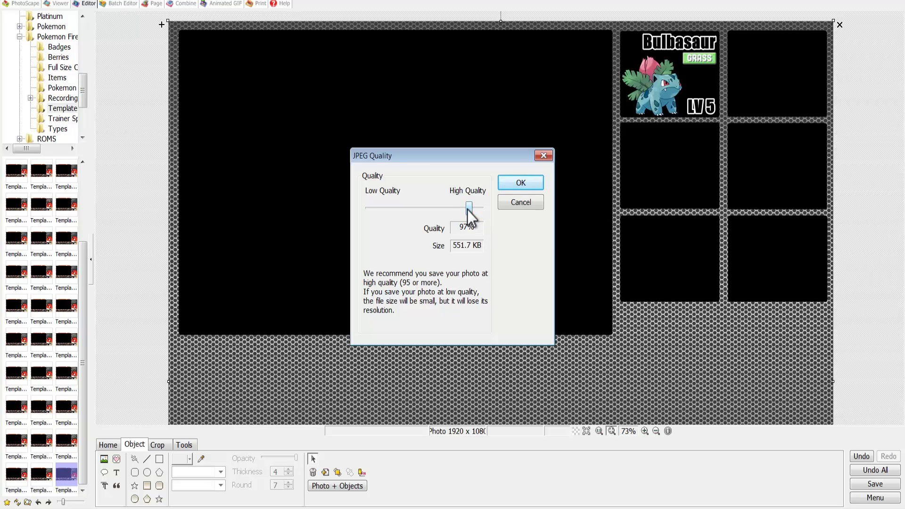
pyautogui.click(474, 208)
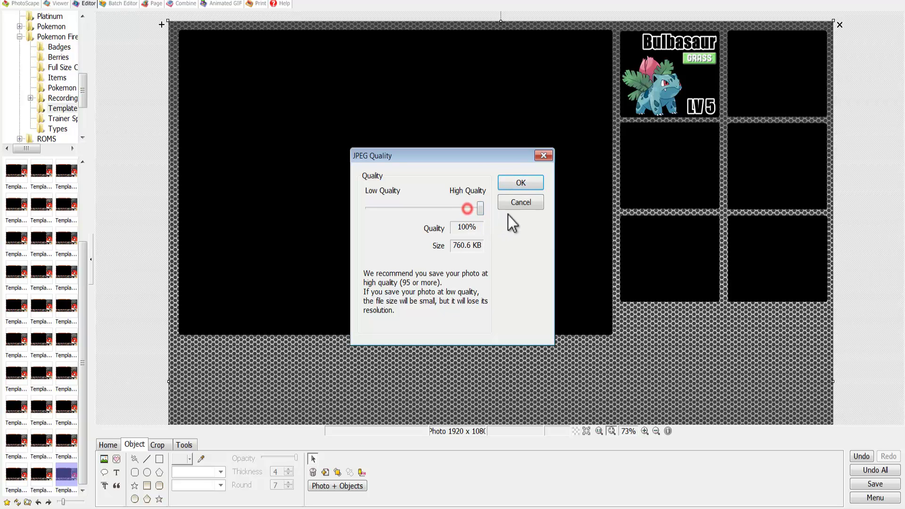
pyautogui.click(521, 181)
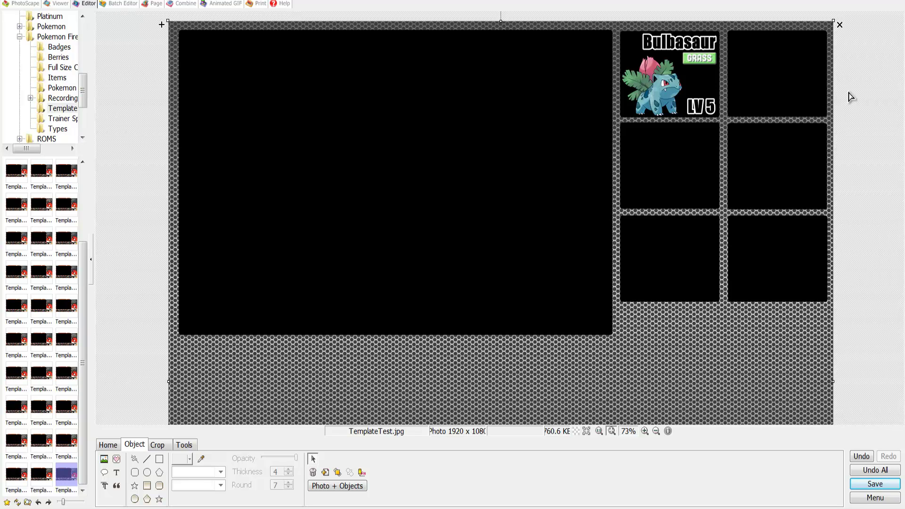
# Step: Close and relaunch PhotoScape, and open the saved TemplateTest.jpg from the Templates folder in the Editor
pyautogui.click(899, 3)
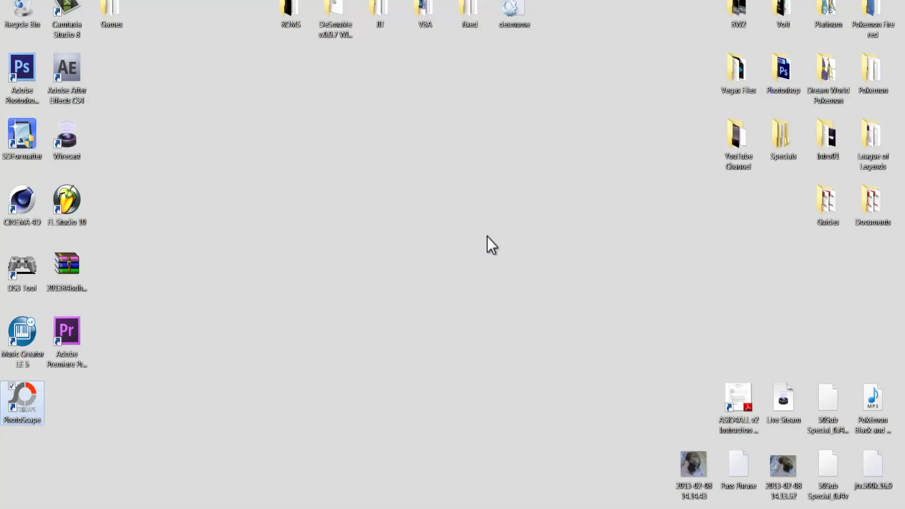
pyautogui.doubleClick(17, 399)
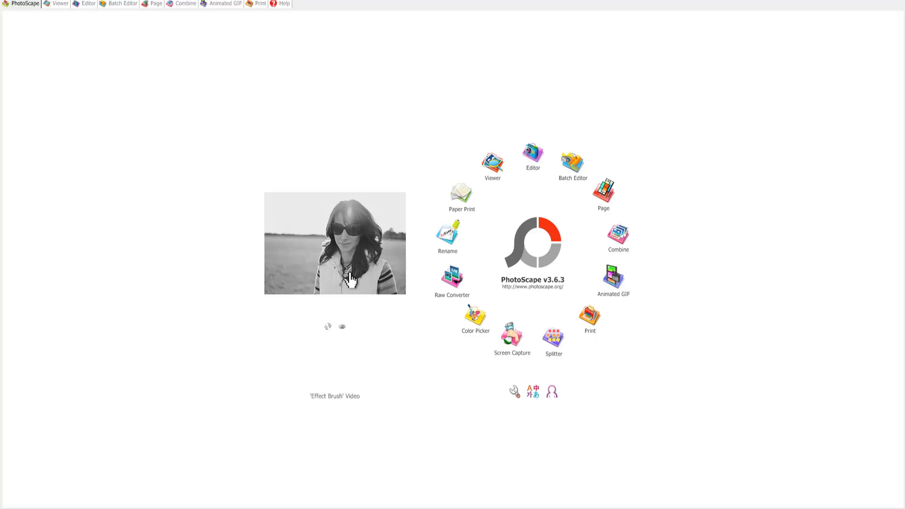
pyautogui.click(533, 158)
pyautogui.moveTo(86, 186); pyautogui.dragTo(82, 318)
pyautogui.click(16, 476)
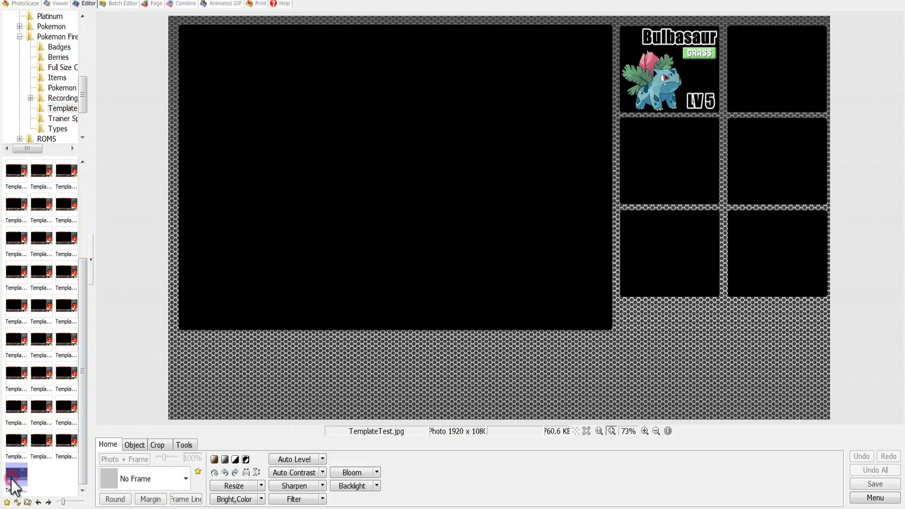
# Step: Paint over the "5" of the level label with the largest Paint Brush, using black sampled from the Ivysaur frame
pyautogui.click(134, 445)
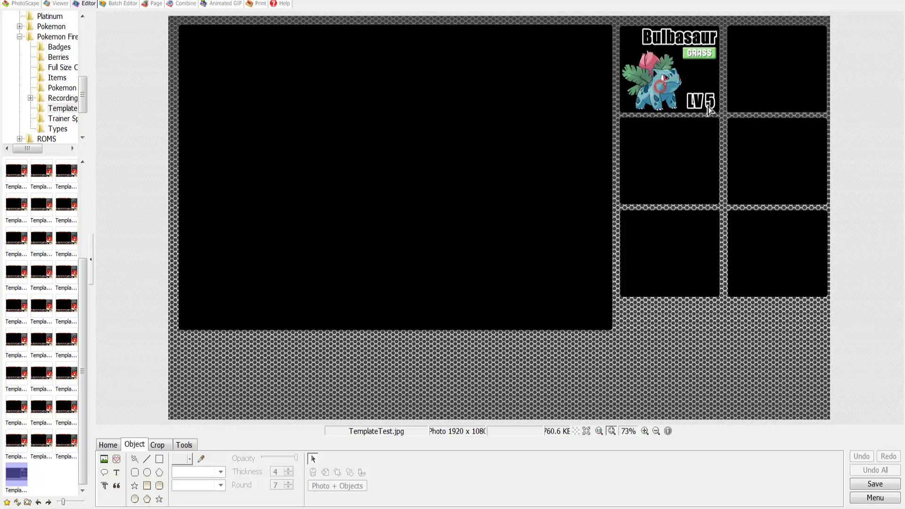
pyautogui.click(708, 60)
pyautogui.click(184, 446)
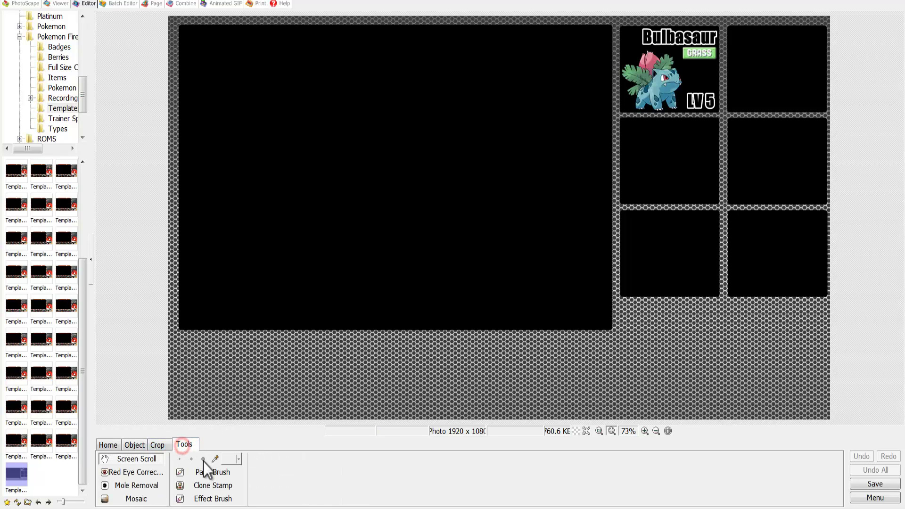
pyautogui.click(207, 472)
pyautogui.click(216, 459)
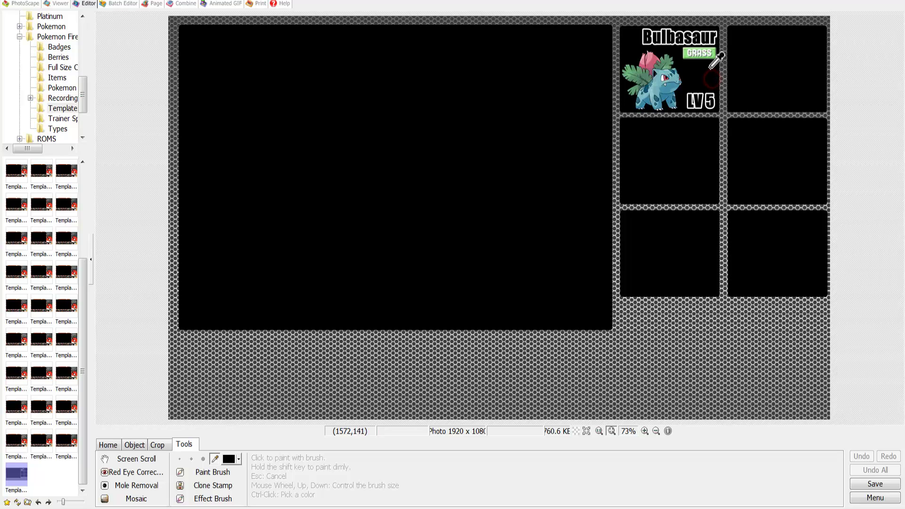
pyautogui.click(187, 472)
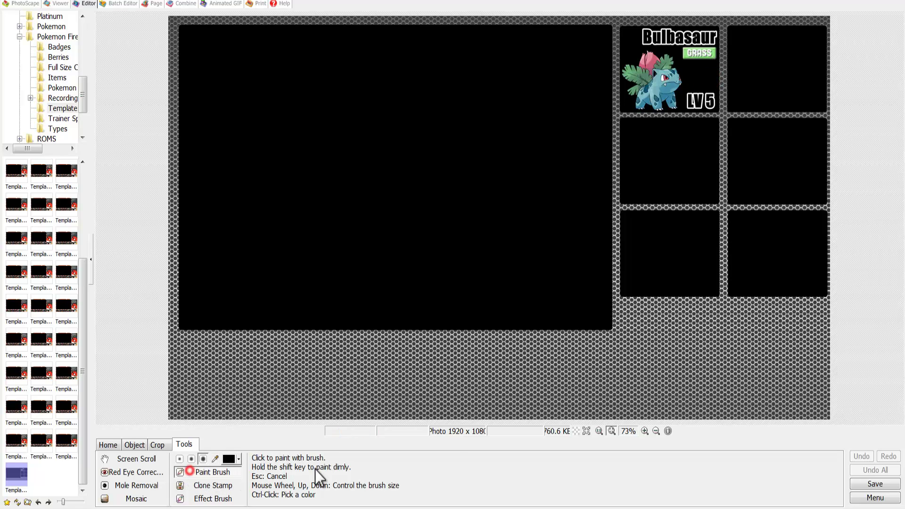
pyautogui.moveTo(711, 99)
pyautogui.mouseDown()
pyautogui.moveTo(712, 88)
pyautogui.moveTo(711, 104)
pyautogui.mouseUp()
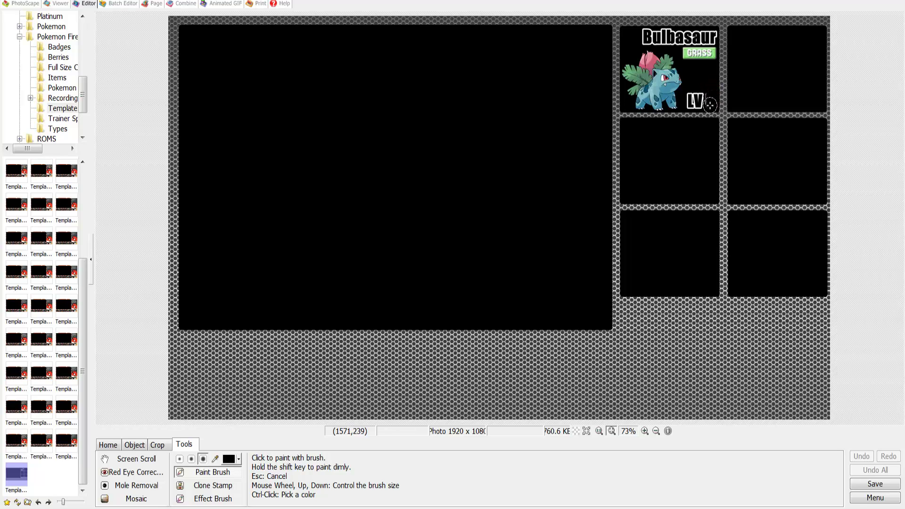
pyautogui.click(741, 140)
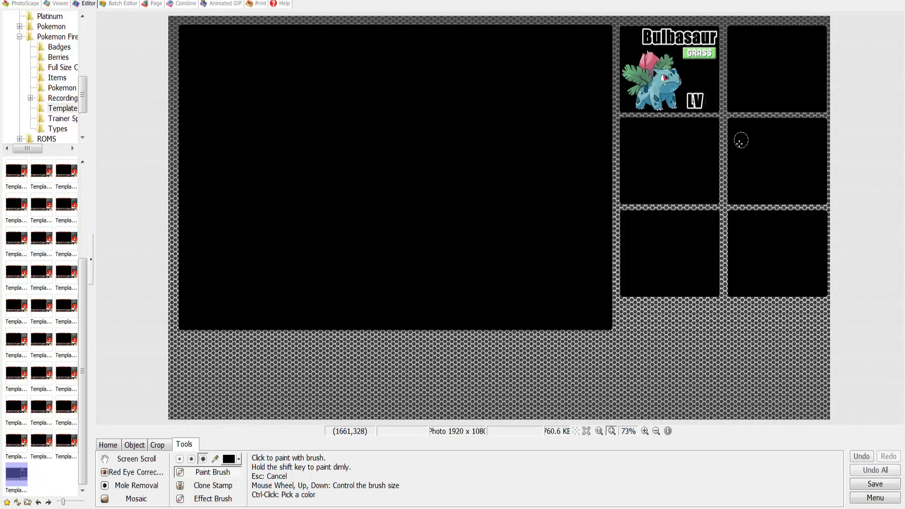
# Step: Add a text object reading "6" and place it right after "LV" in the Ivysaur frame
pyautogui.click(135, 445)
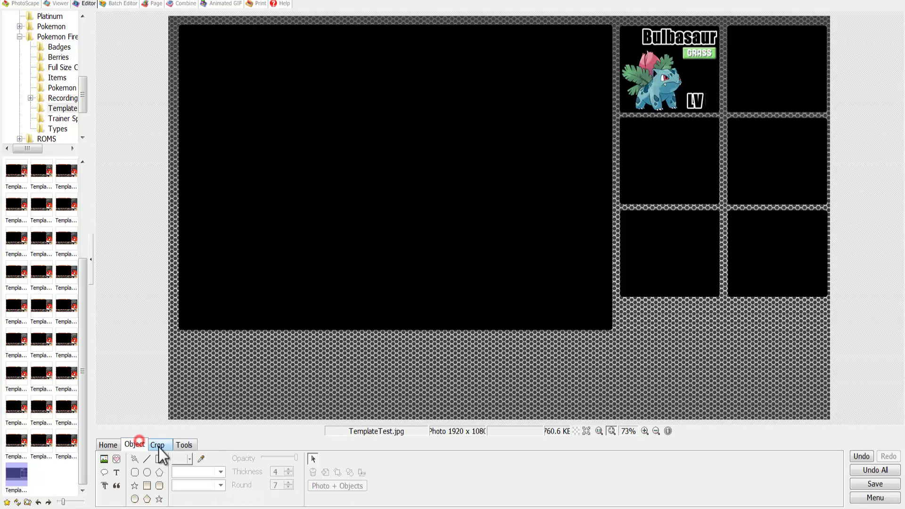
pyautogui.click(113, 473)
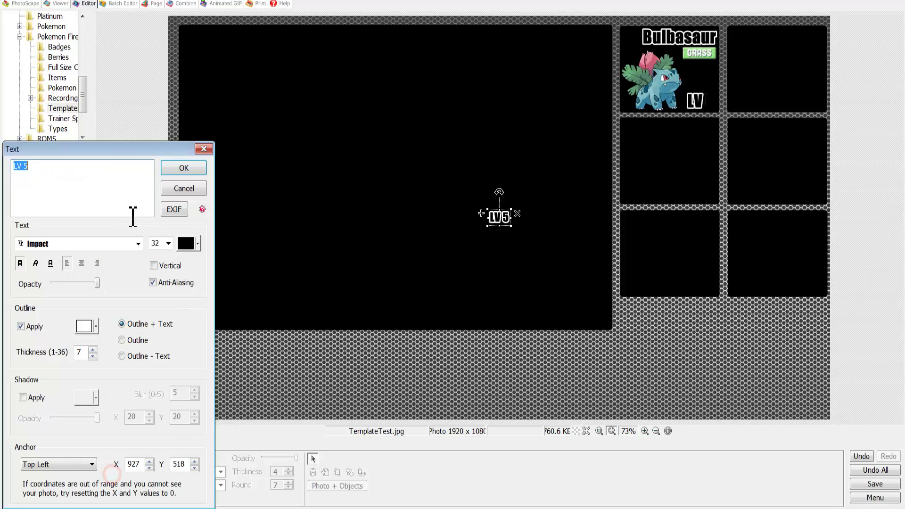
pyautogui.click(112, 180)
pyautogui.write('LV 5')
pyautogui.press('BackSpace')
pyautogui.press('BackSpace')
pyautogui.press('BackSpace')
pyautogui.press('BackSpace')
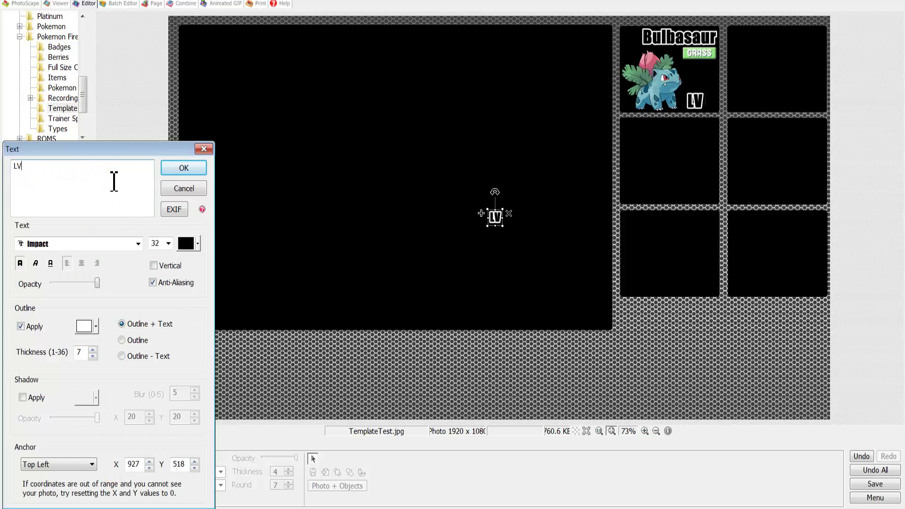
pyautogui.write('6')
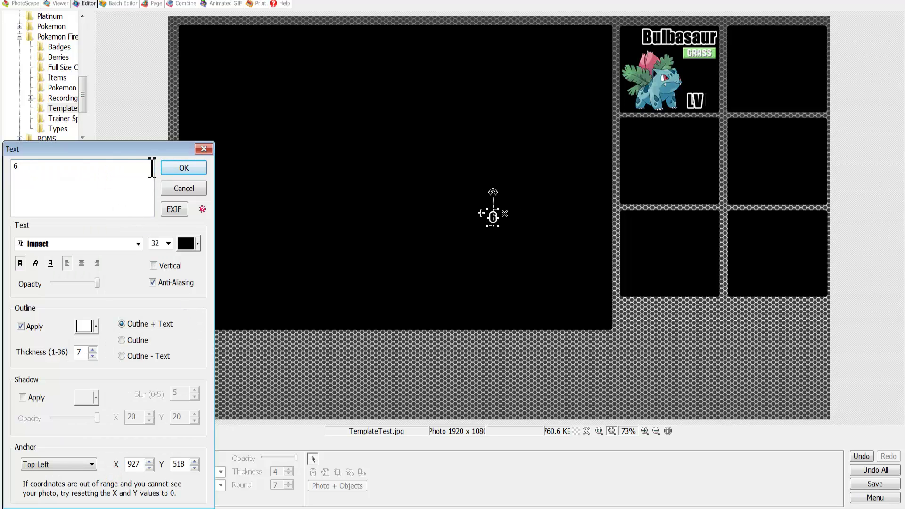
pyautogui.click(181, 169)
pyautogui.moveTo(492, 217); pyautogui.dragTo(713, 108)
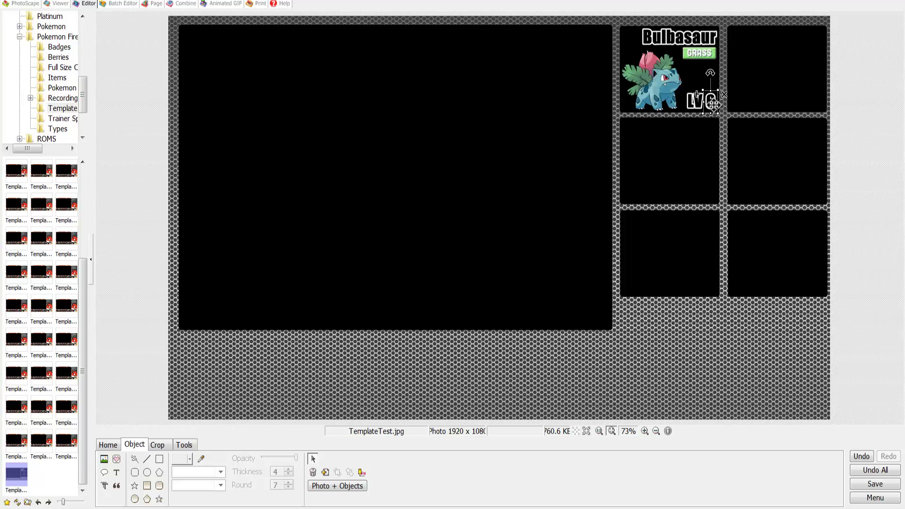
pyautogui.click(728, 115)
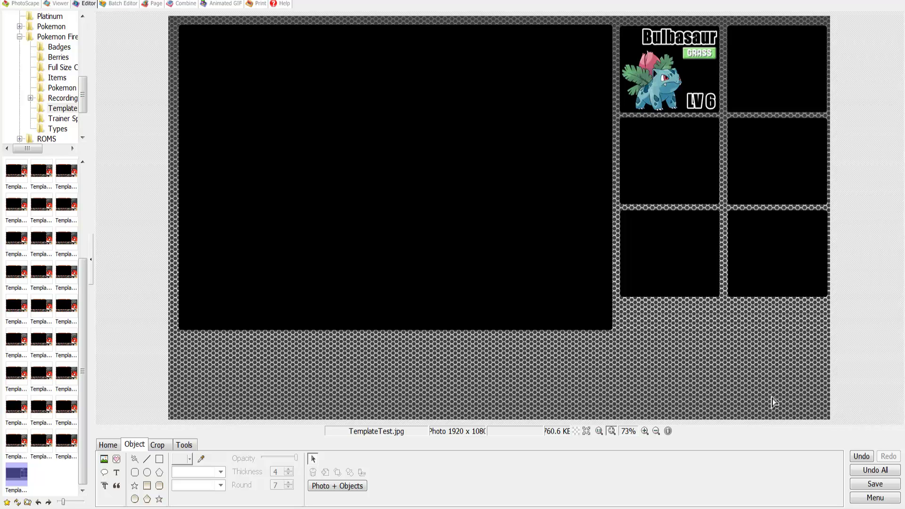
# Step: Save the edited template as a new JPEG file named TemplateTest2 in the Templates folder, accepting the offered JPEG quality
pyautogui.click(890, 485)
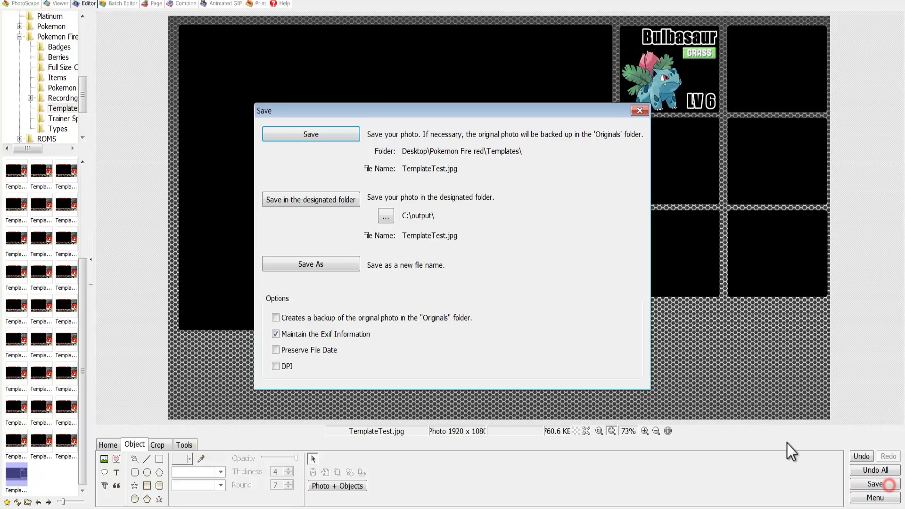
pyautogui.click(311, 263)
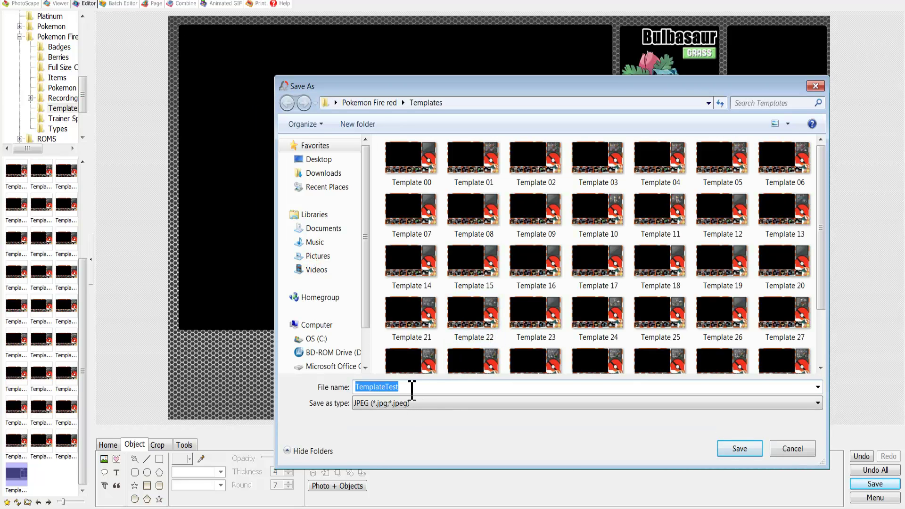
pyautogui.click(412, 390)
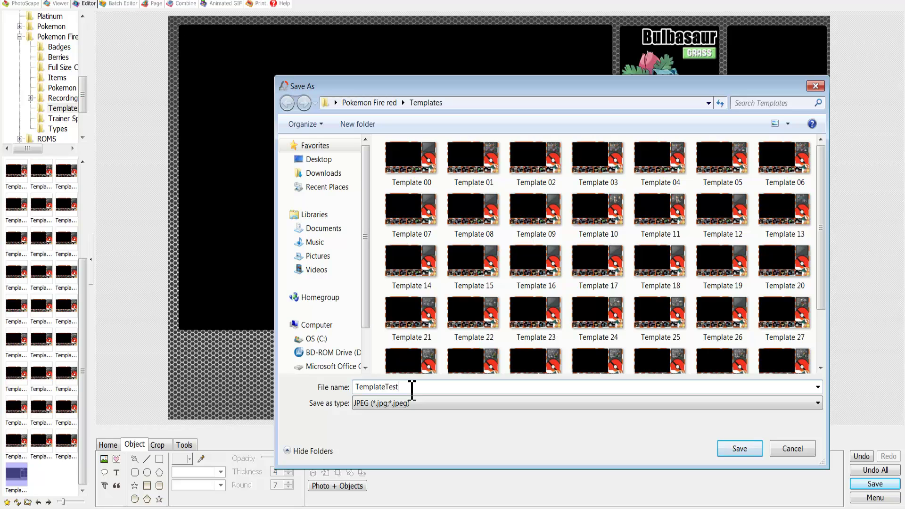
pyautogui.write('2')
pyautogui.moveTo(821, 276); pyautogui.dragTo(753, 358)
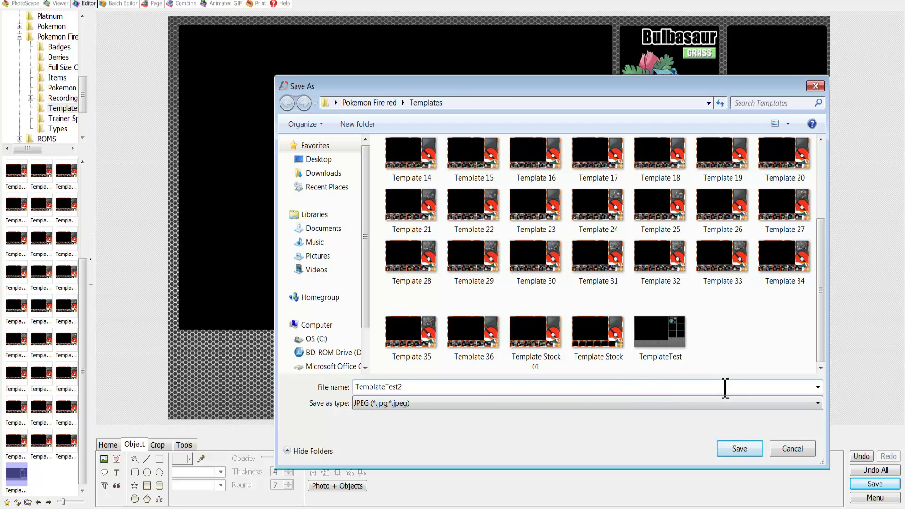
pyautogui.click(739, 446)
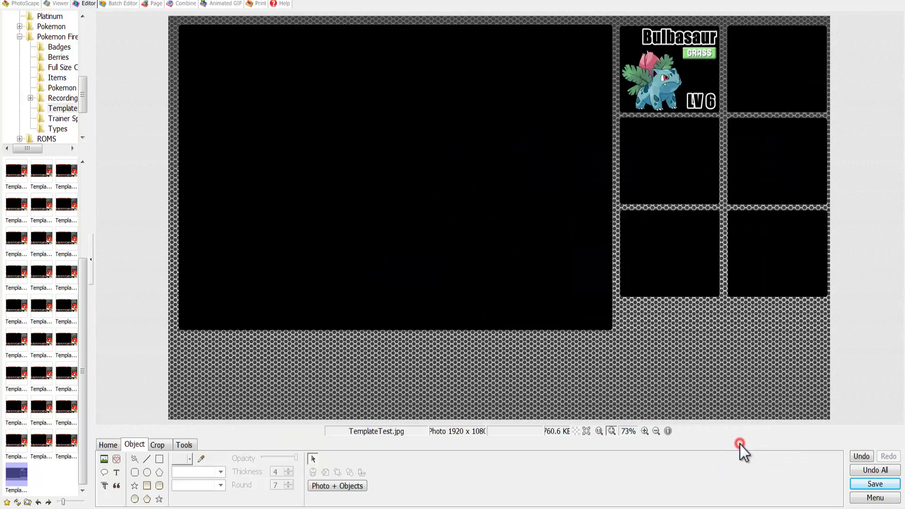
pyautogui.click(517, 186)
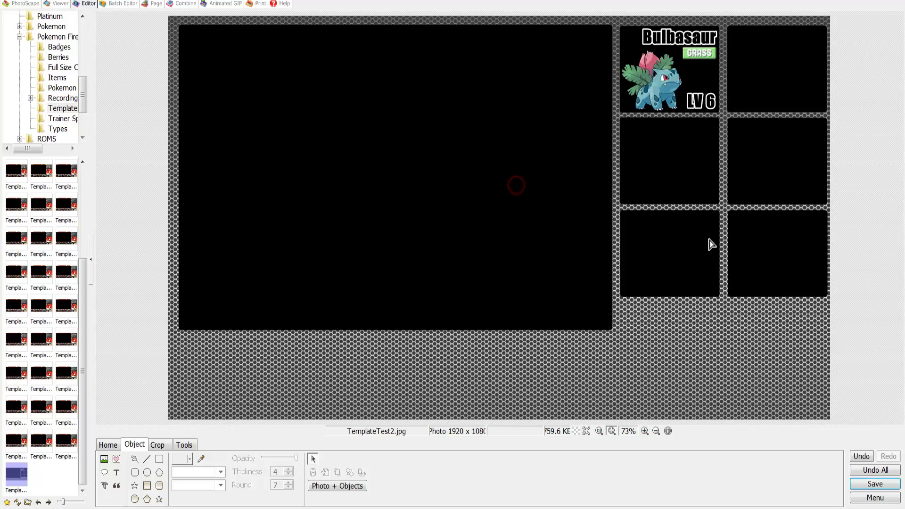